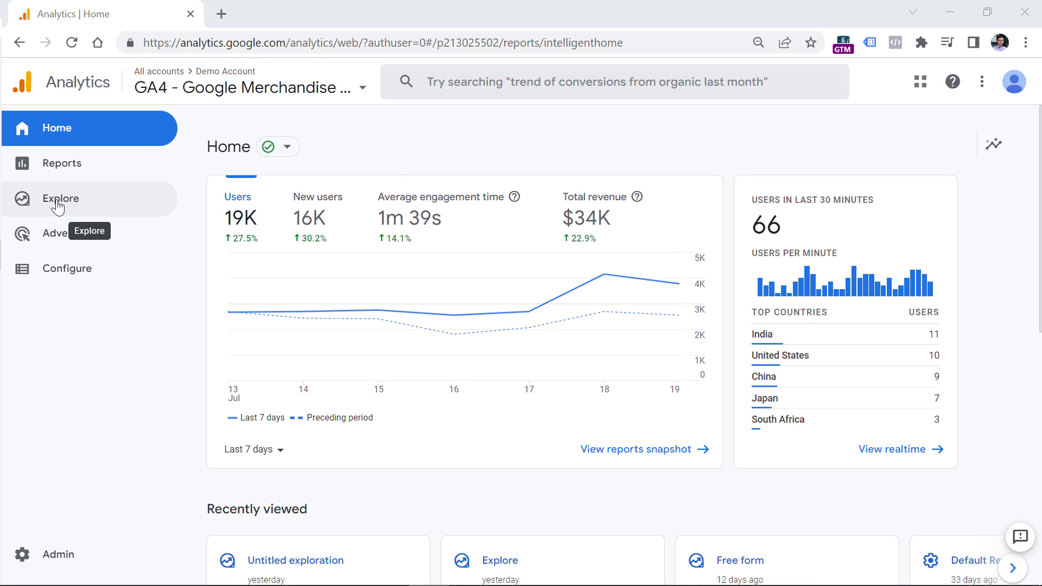
Create a new exploration from the Free form template in the Explore section.
left_click(57, 205)
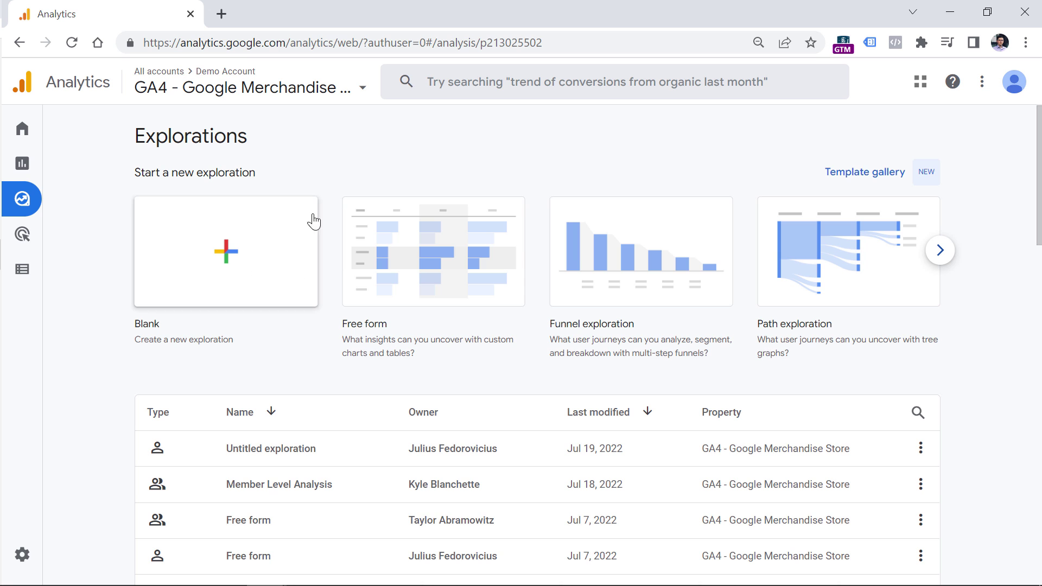
left_click(434, 261)
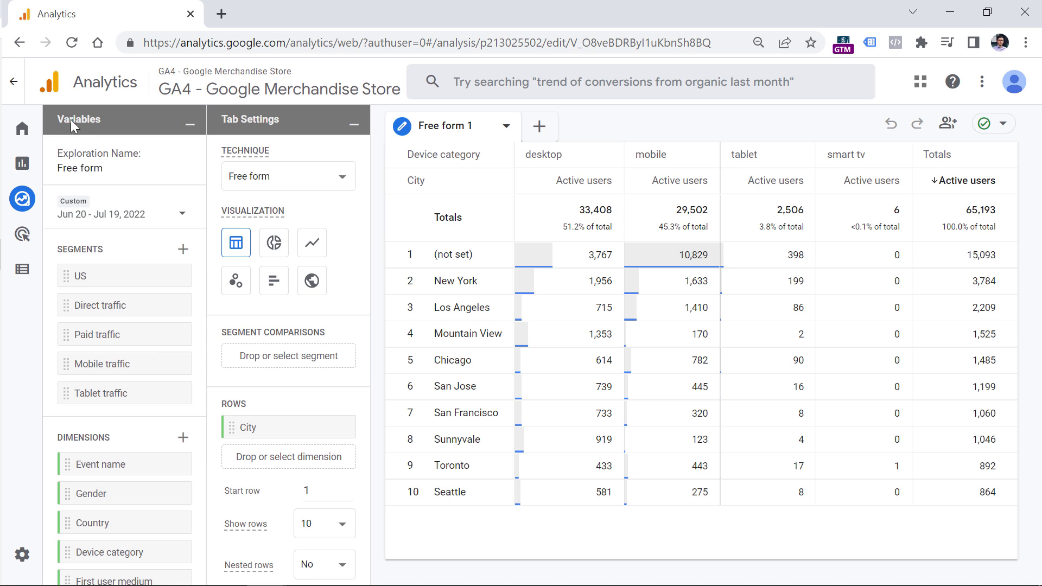
mouse_move(282, 126)
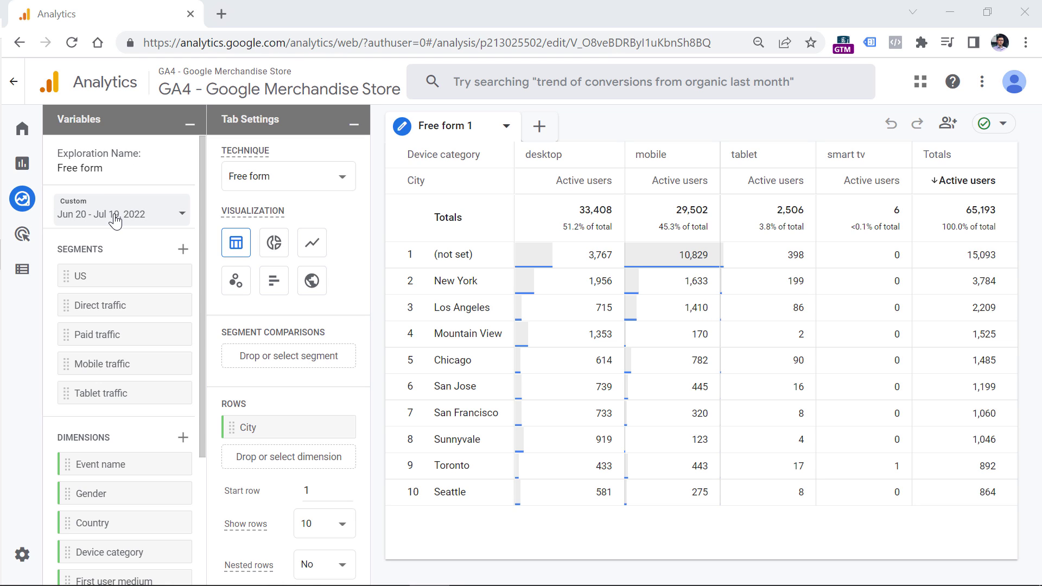
Examine the exploration's date range presets, its variable lists and the segment types offered for a new segment.
left_click(166, 217)
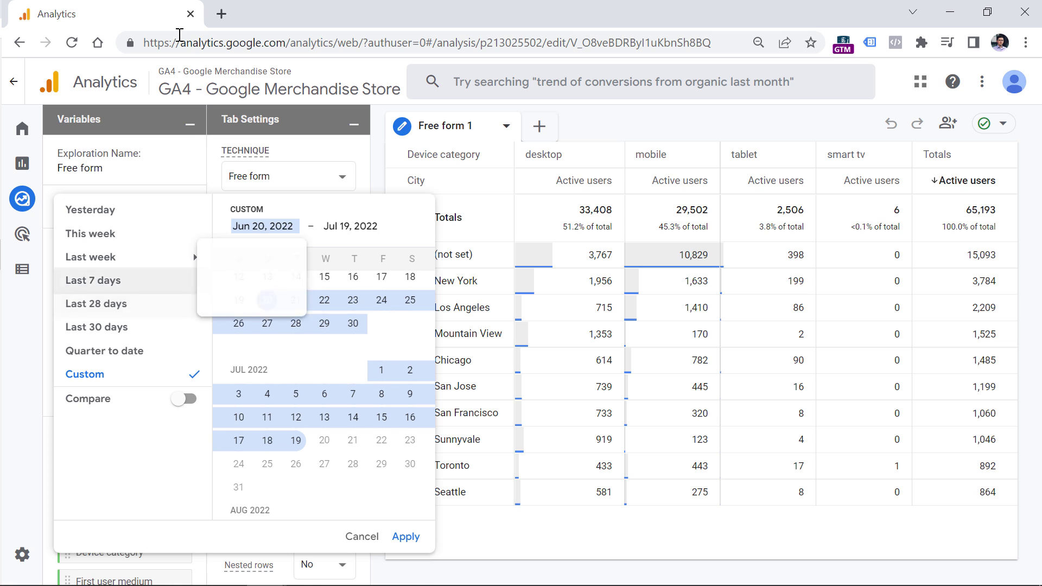
left_click(195, 64)
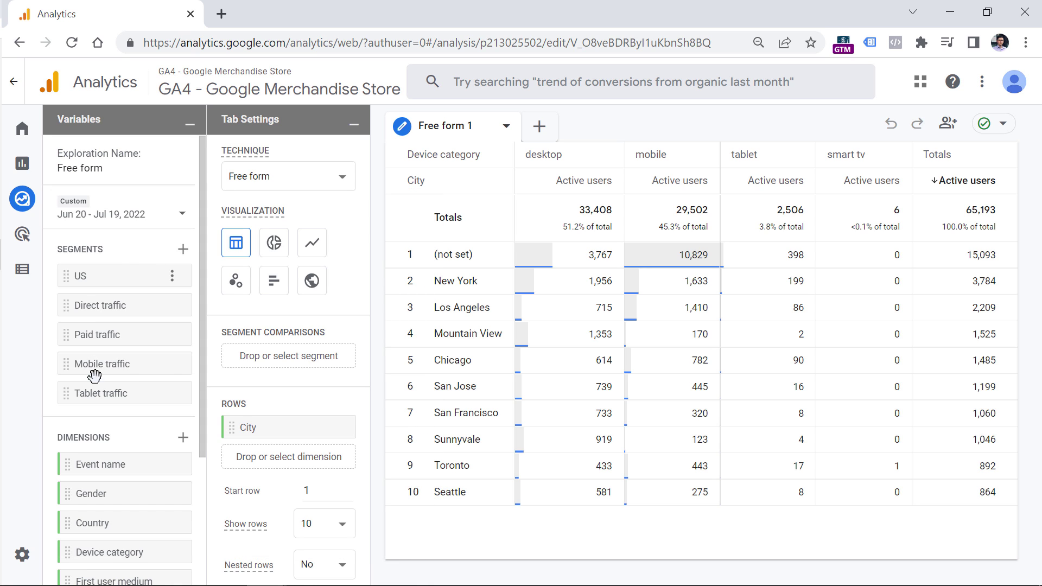
scroll(108, 391, "down", 3)
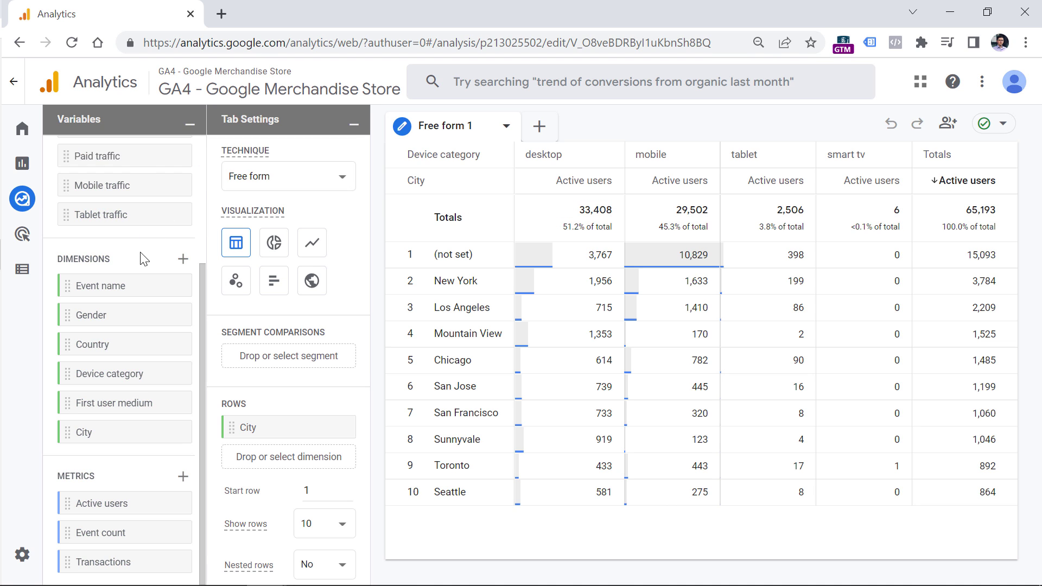
scroll(144, 259, "up", 3)
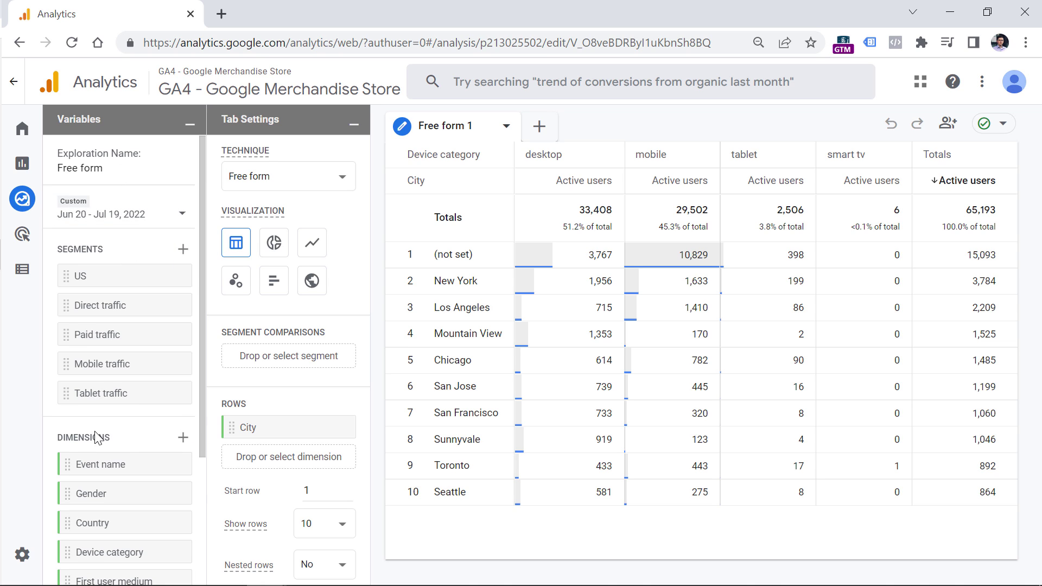
left_click(183, 250)
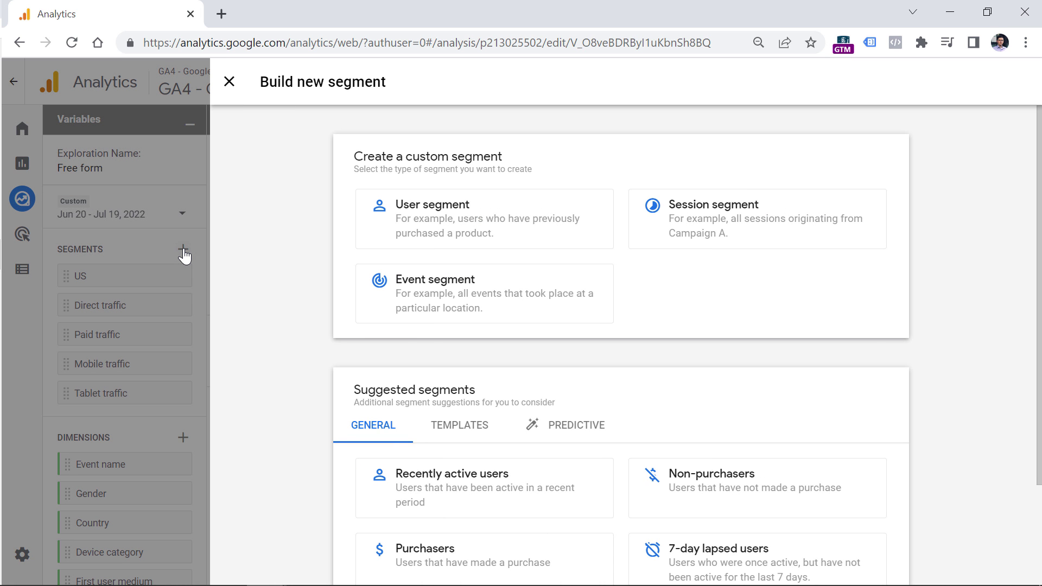
left_click(229, 82)
Import the Device dimension from the Platform / device group into the exploration's variables.
scroll(179, 261, "down", 3)
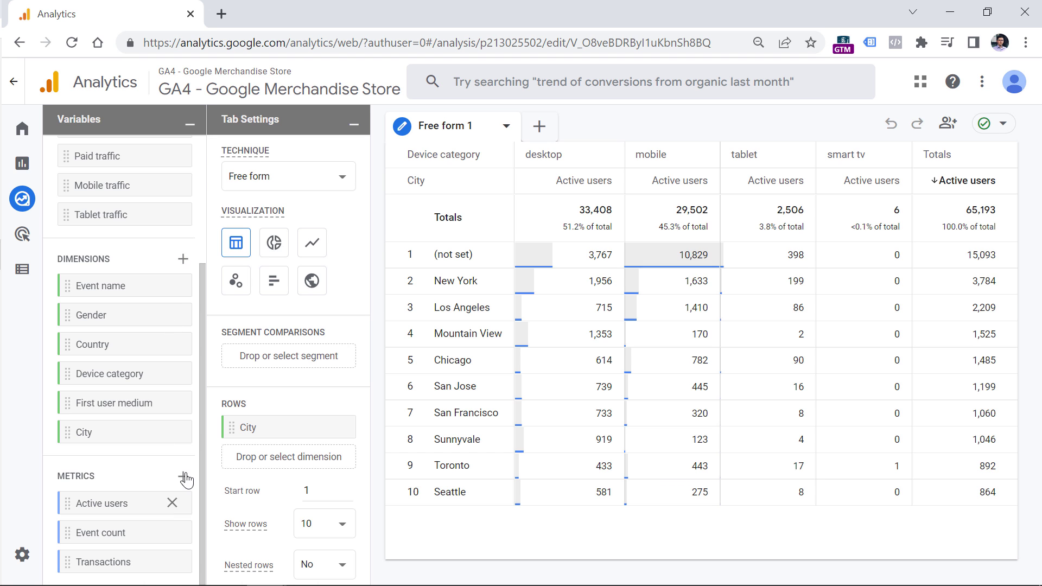
left_click(183, 260)
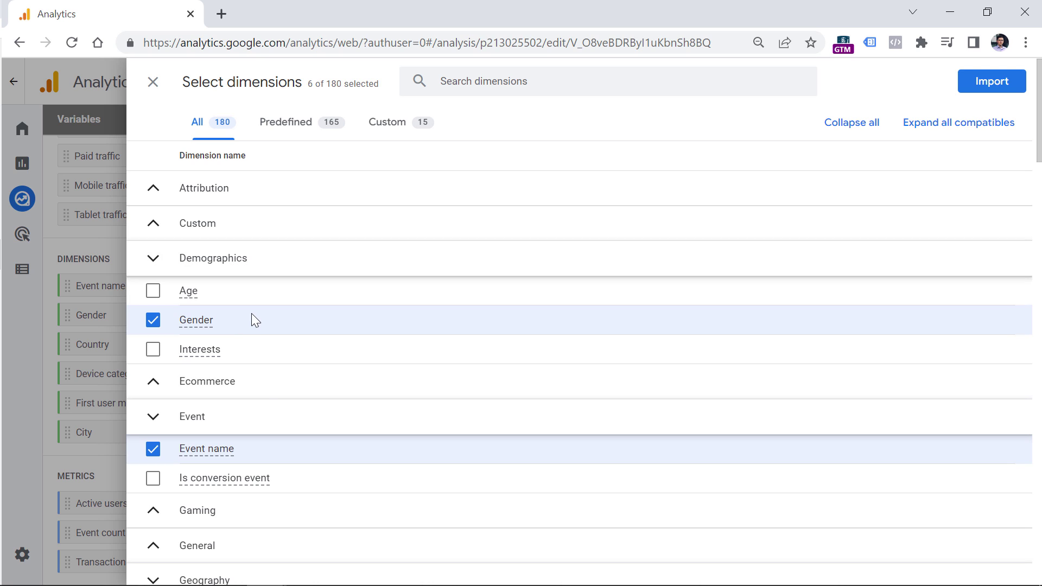
mouse_move(252, 321)
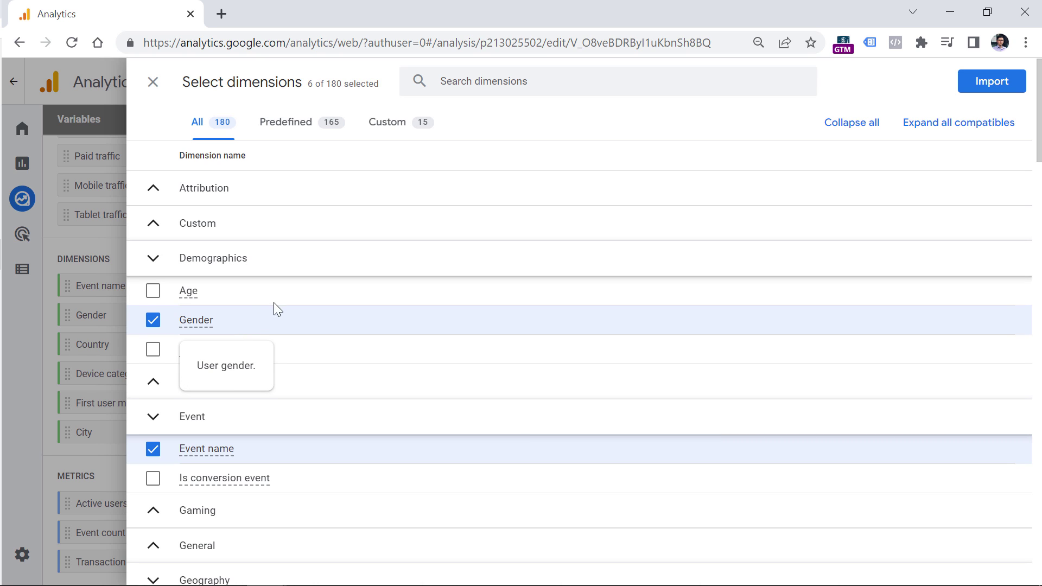
left_click(154, 477)
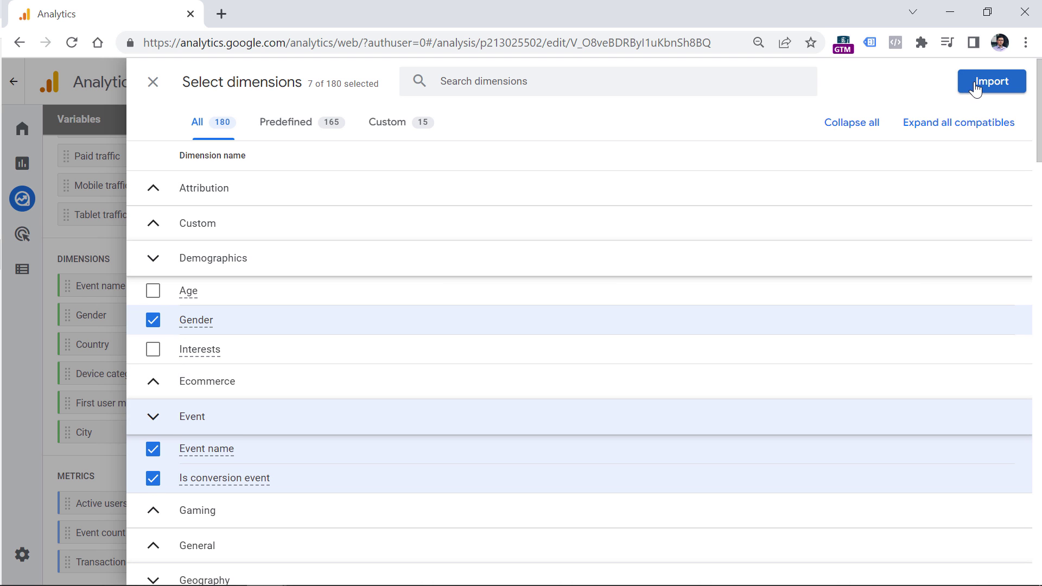
left_click(152, 478)
scroll(285, 267, "down", 10)
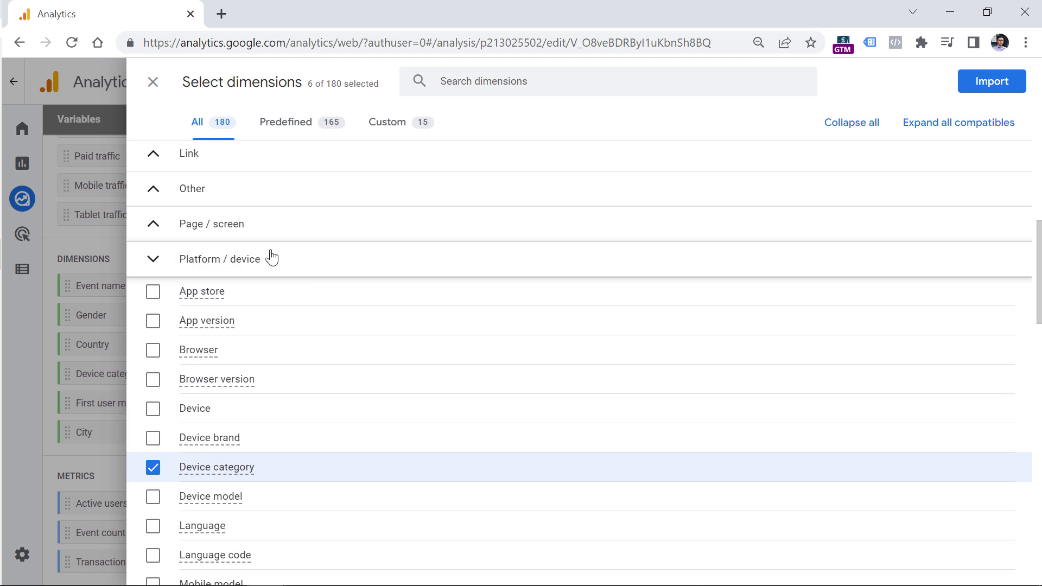
left_click(154, 409)
left_click(1021, 88)
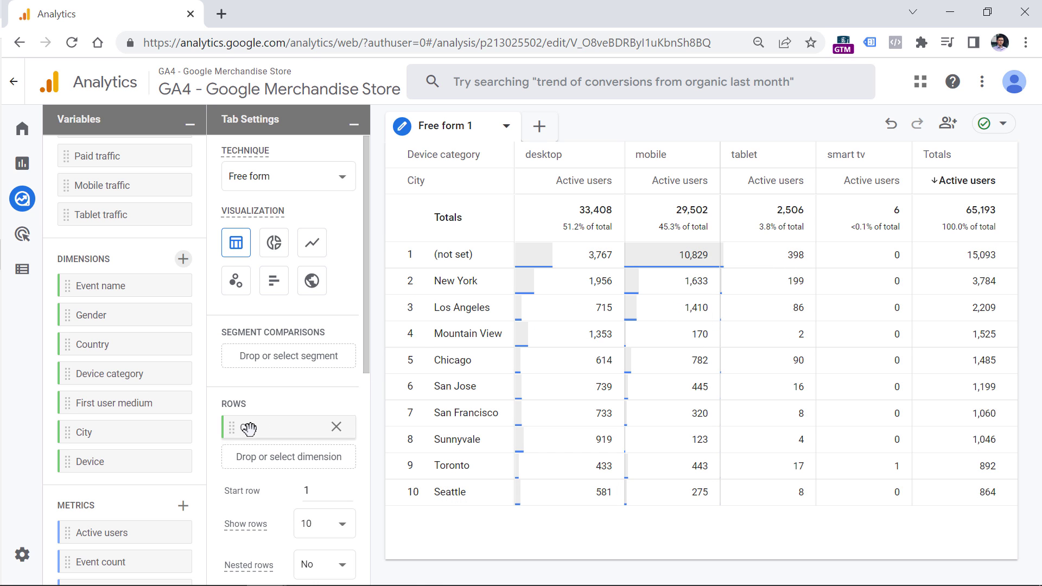
Browse the metrics available for import, including those in the Advertising group, and close the list without importing any.
scroll(248, 432, "down", 5)
scroll(130, 485, "down", 1)
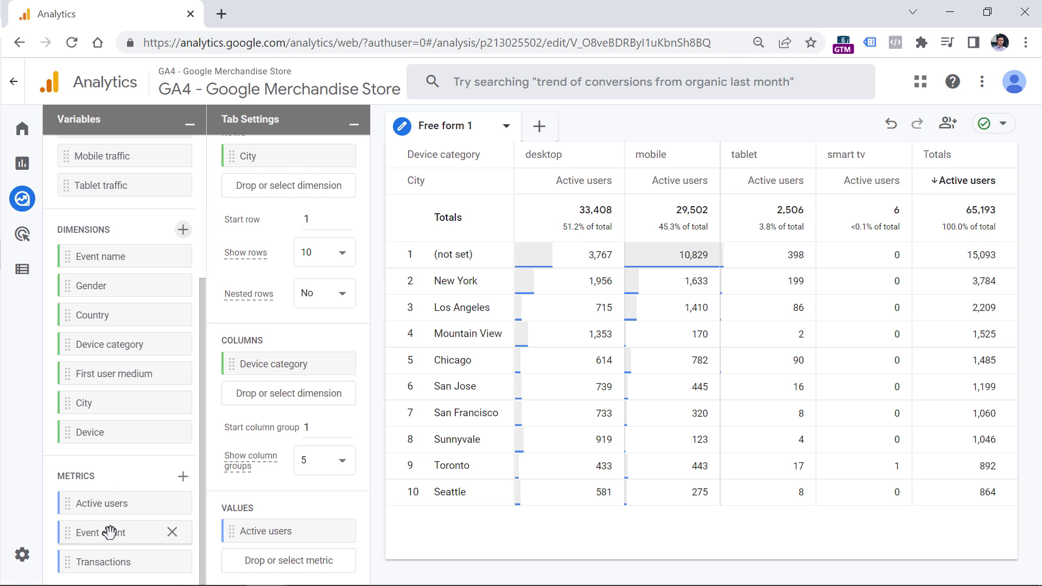
left_click(183, 482)
scroll(344, 307, "down", 5)
scroll(344, 308, "down", 15)
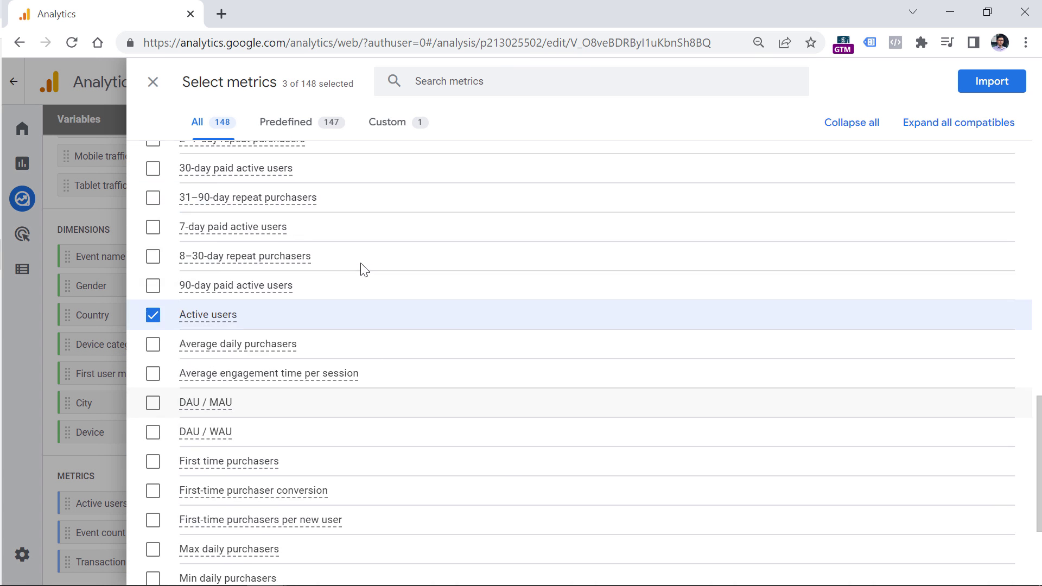
scroll(360, 270, "up", 5)
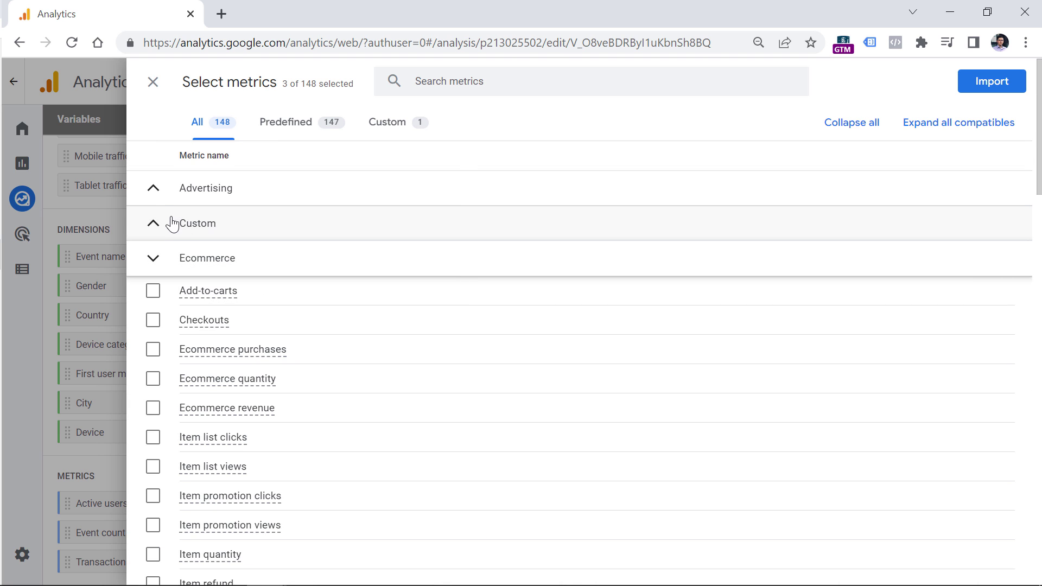
left_click(155, 190)
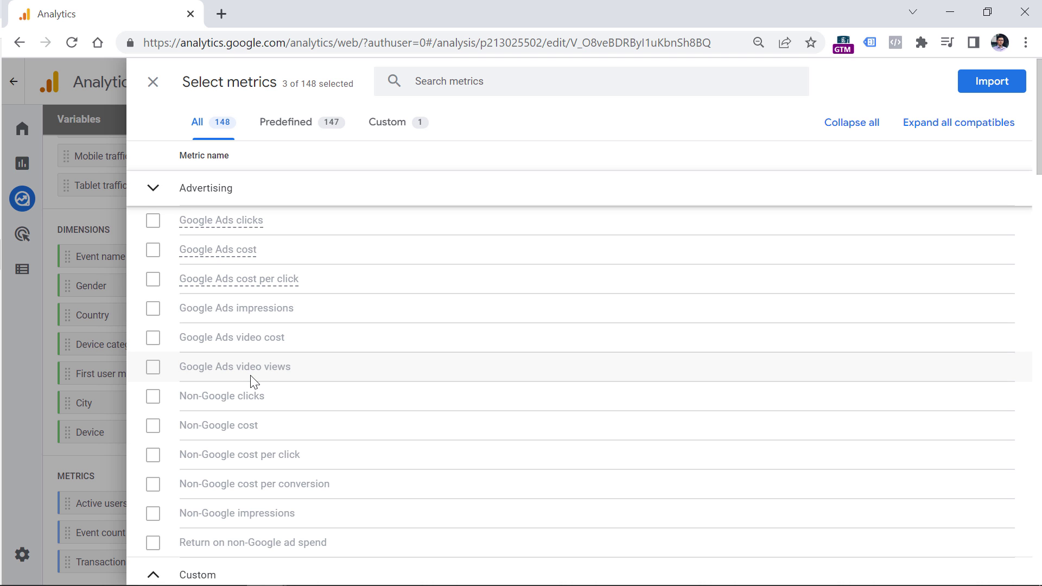
left_click(153, 82)
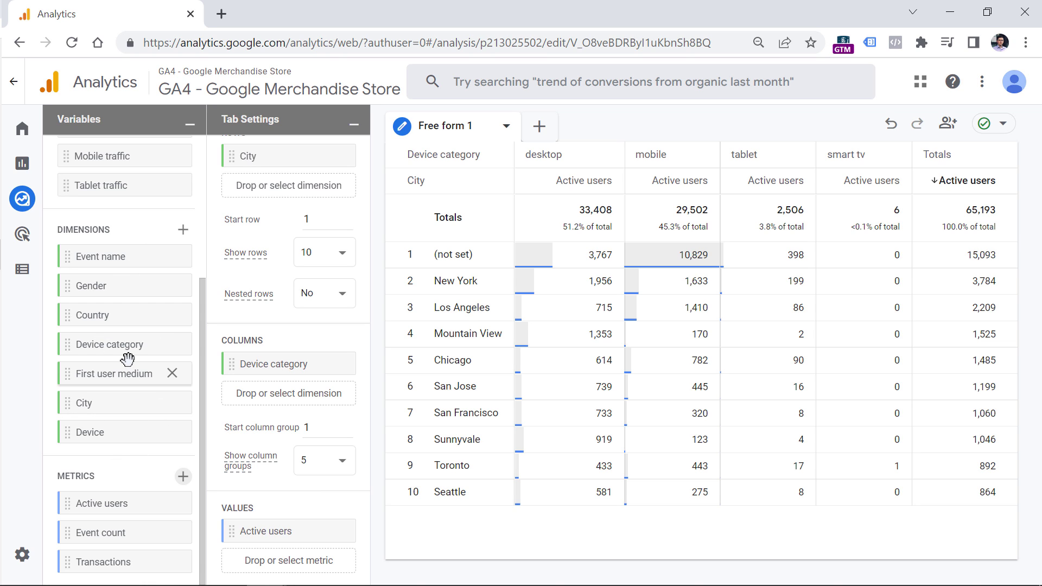
Review the exploration techniques and the visualization types available for the Free form 1 tab.
scroll(293, 150, "up", 5)
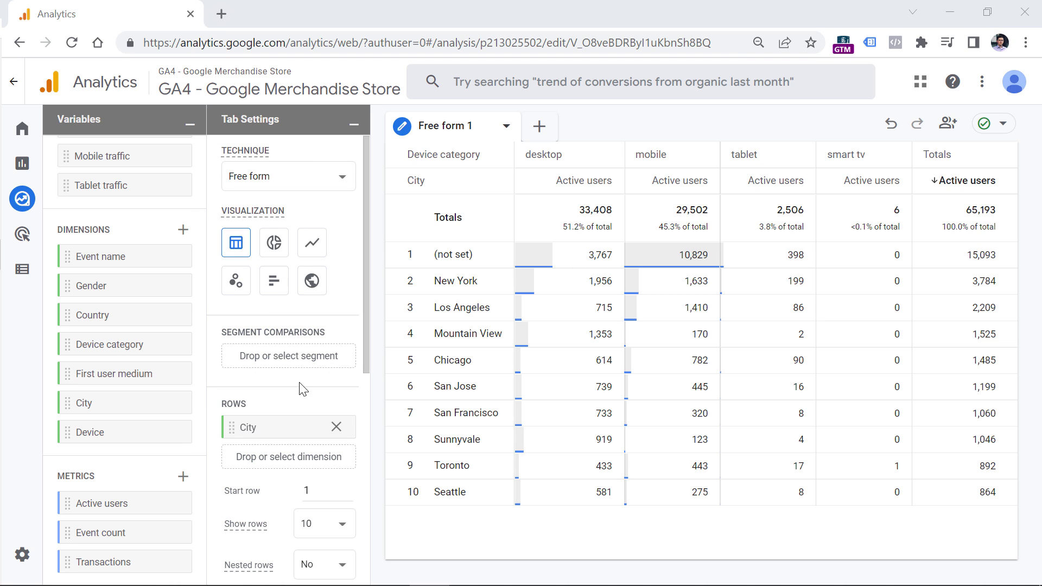
left_click(319, 183)
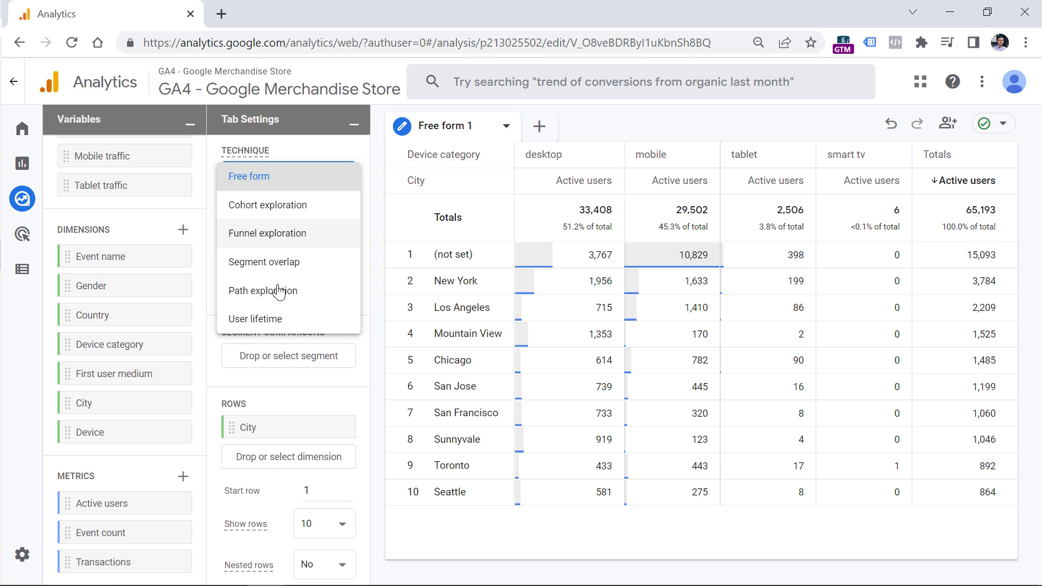
left_click(368, 158)
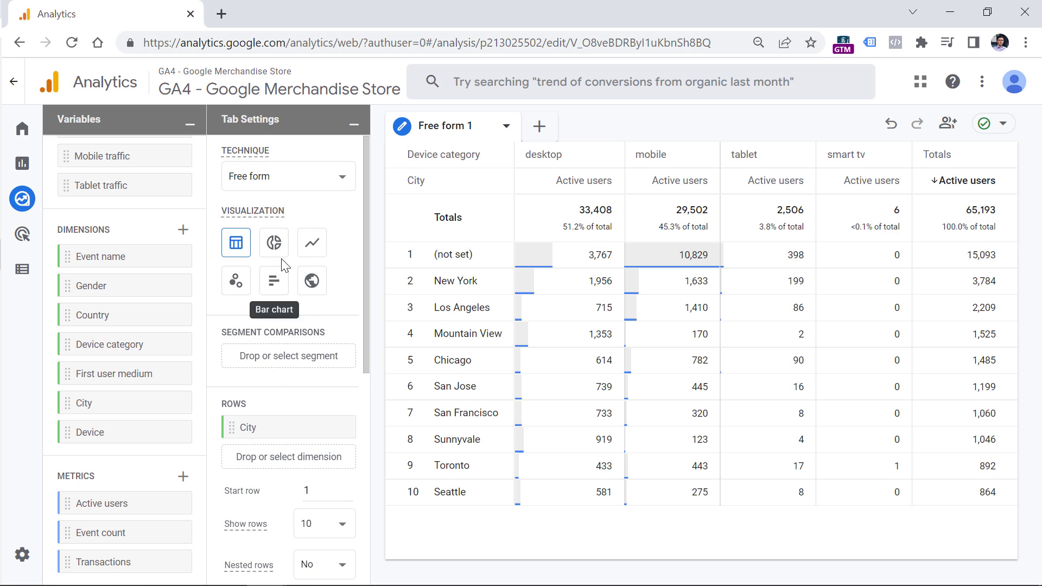
mouse_move(293, 409)
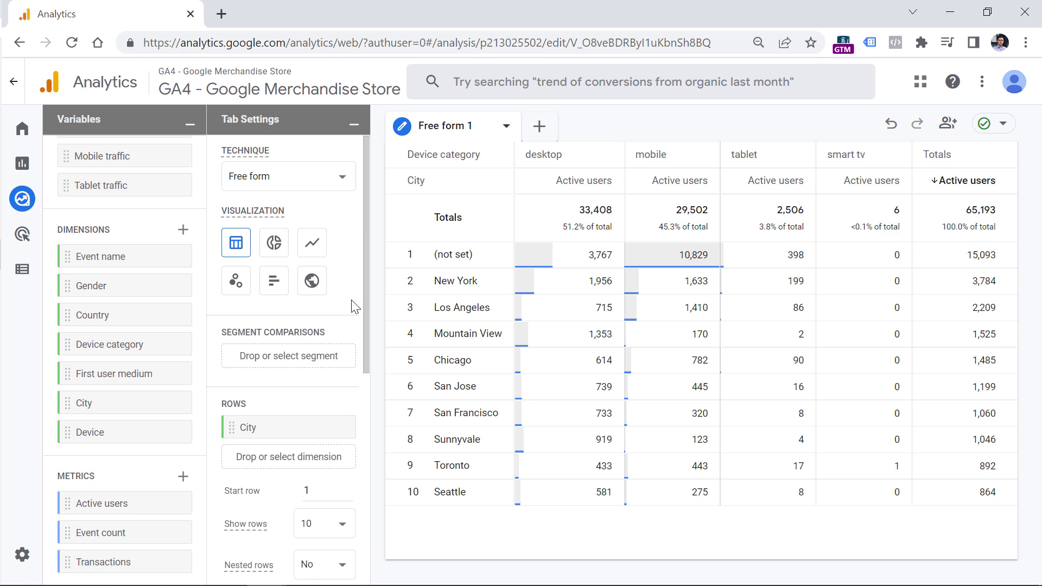
Undo the import of the Device dimension and redo it.
left_click(892, 132)
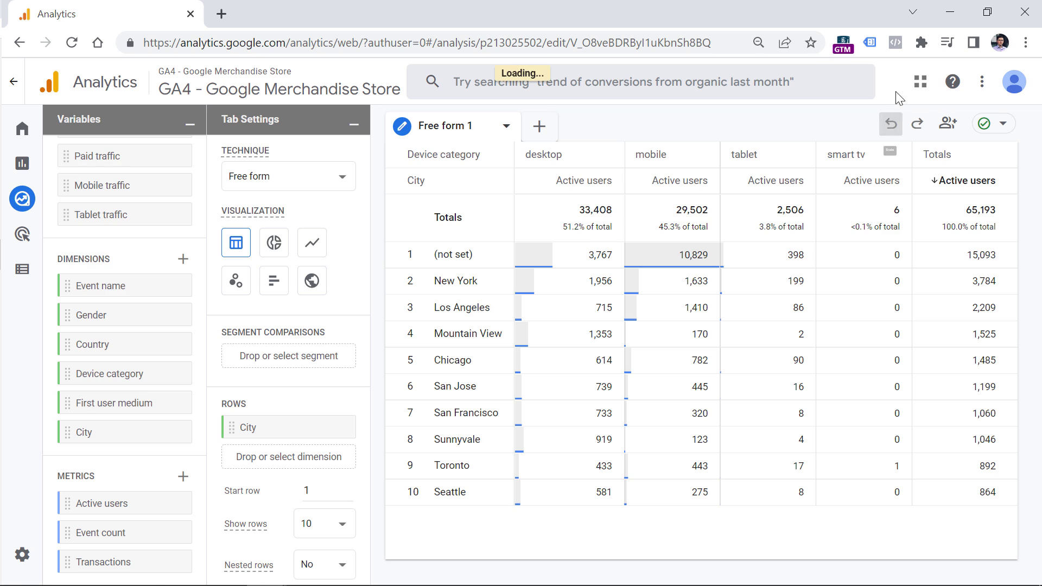
left_click(918, 128)
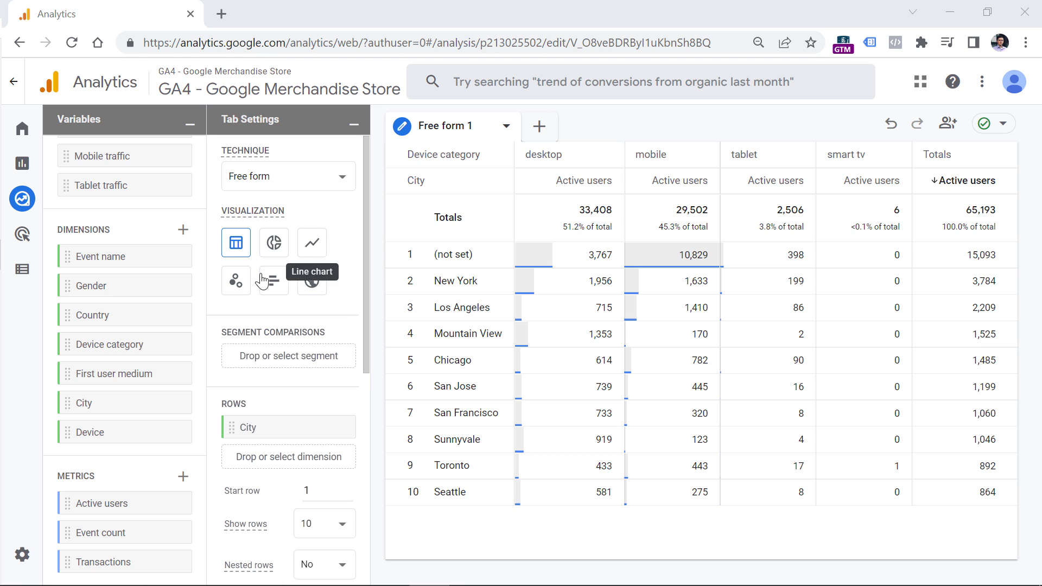
Switch the visualization to a geo map and look through its geo breakdown levels, values and filters.
left_click(313, 282)
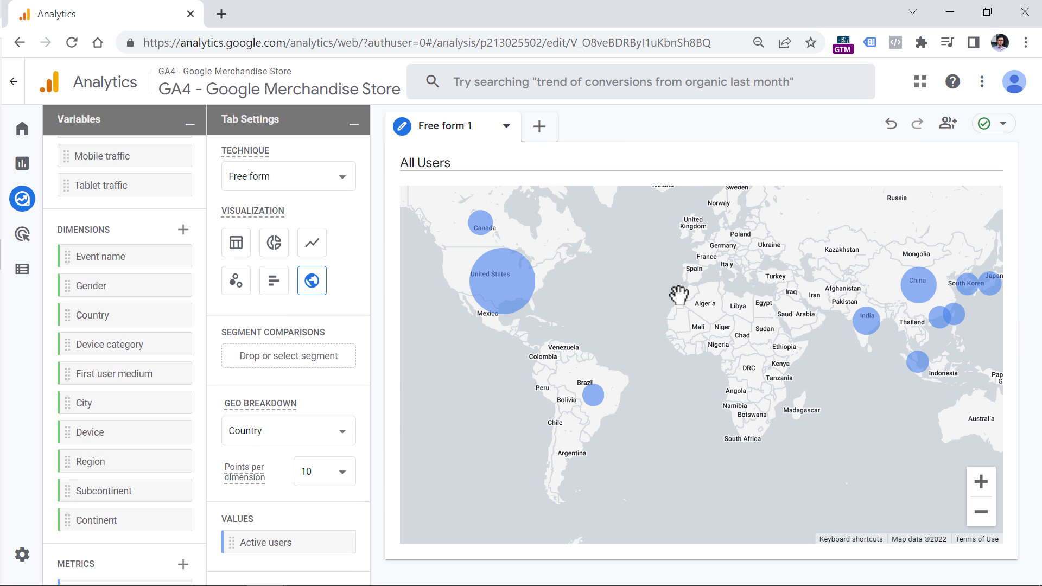
left_click(291, 435)
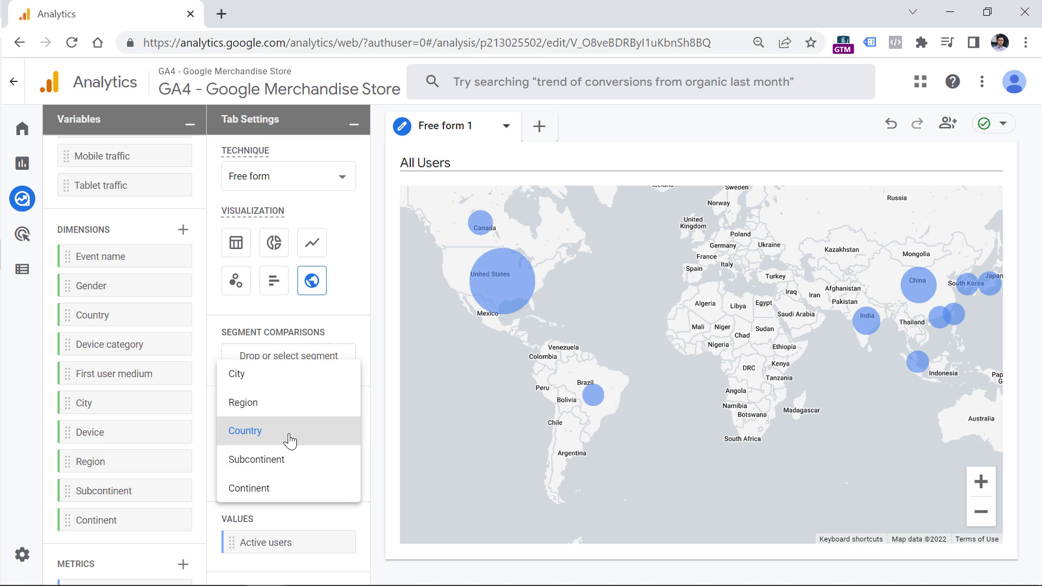
left_click(352, 330)
scroll(350, 326, "down", 3)
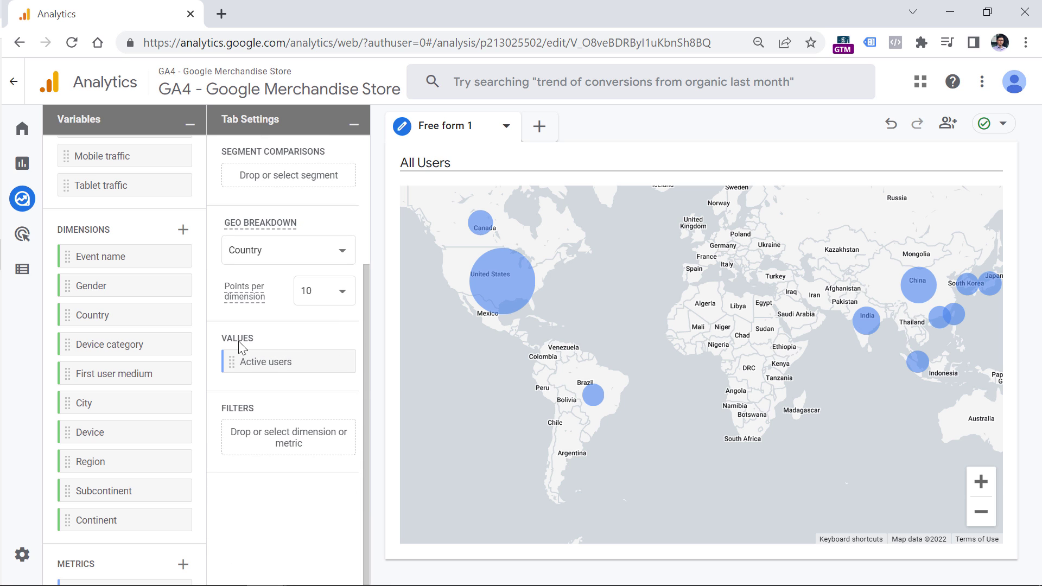
scroll(301, 376, "up", 3)
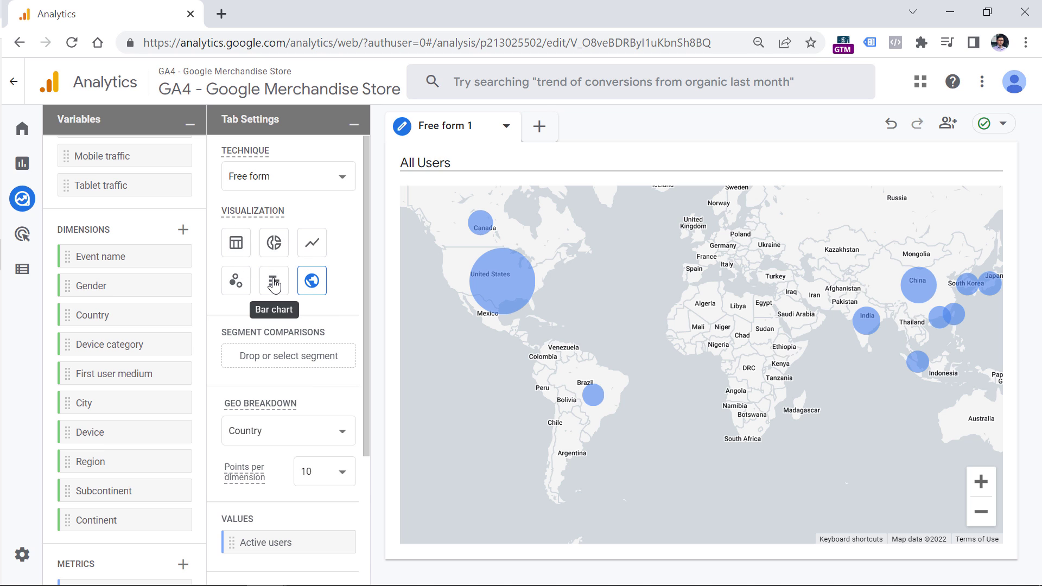
Switch the visualization back to a table and remove the City dimension from its rows.
left_click(237, 243)
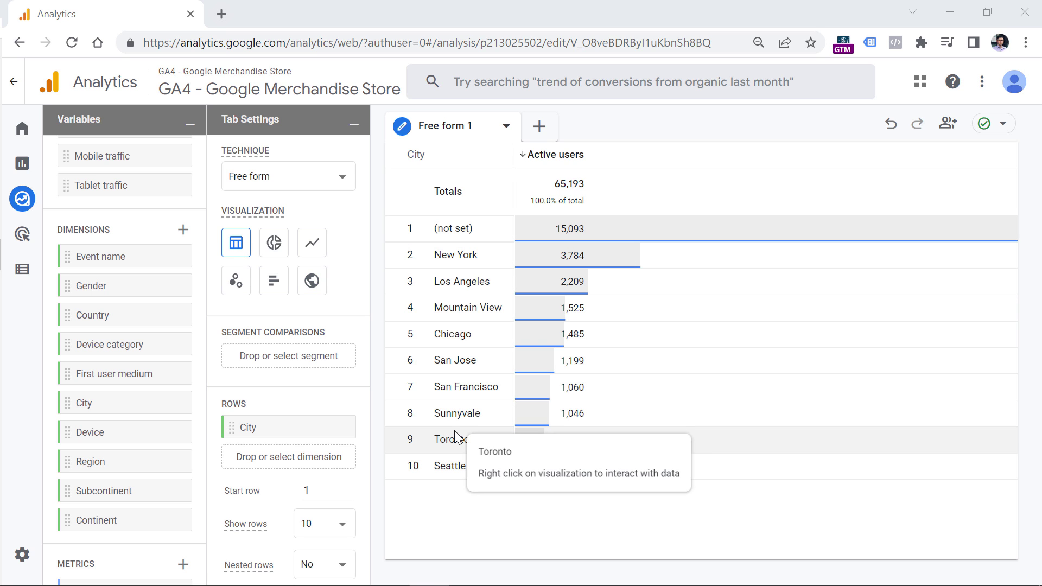
mouse_move(291, 426)
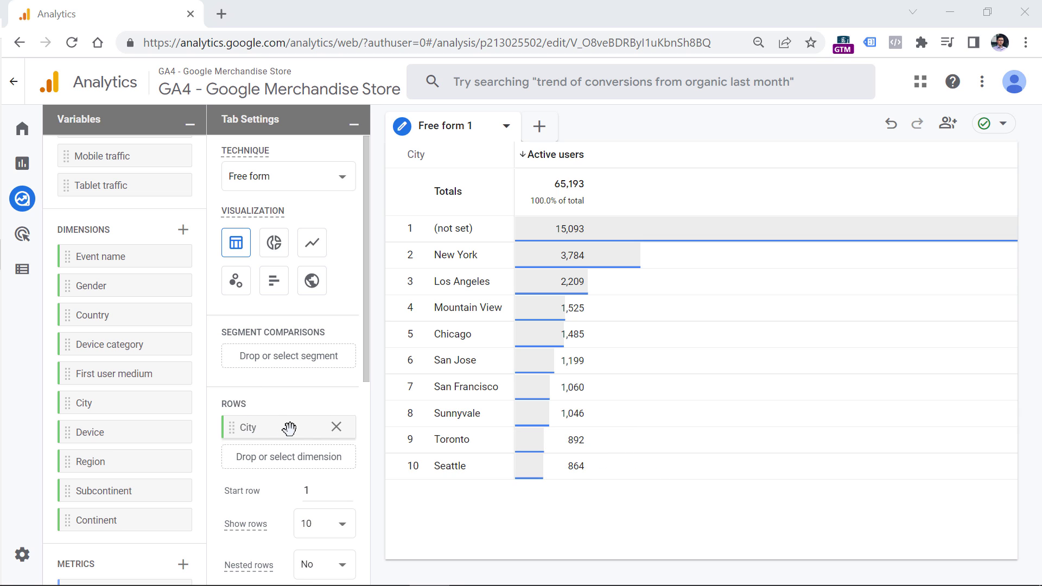
left_click(336, 427)
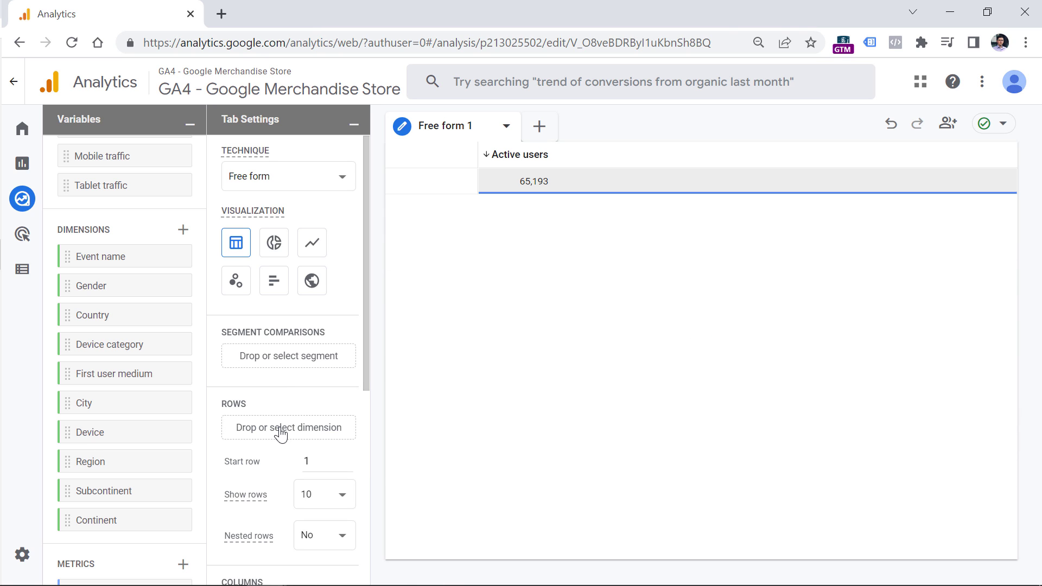
Add the Event name dimension to the rows of the free form table.
left_click(284, 433)
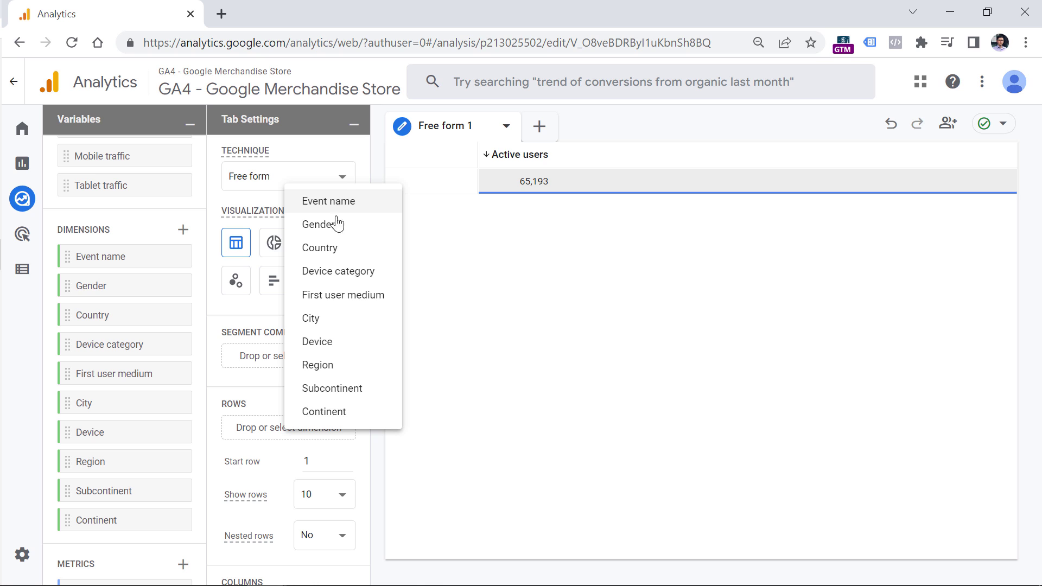
left_click(163, 231)
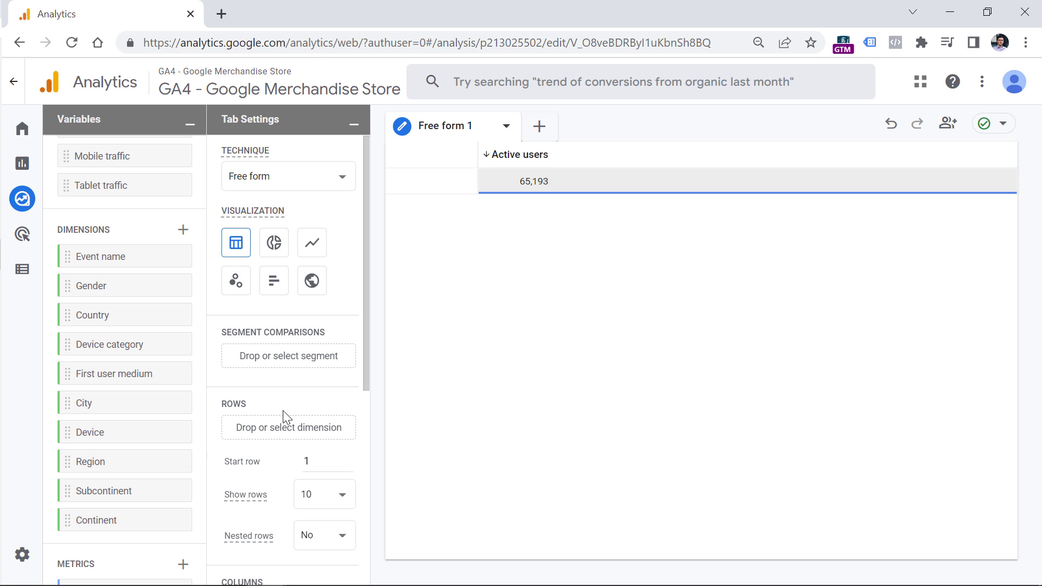
left_click_drag(93, 260, 250, 424)
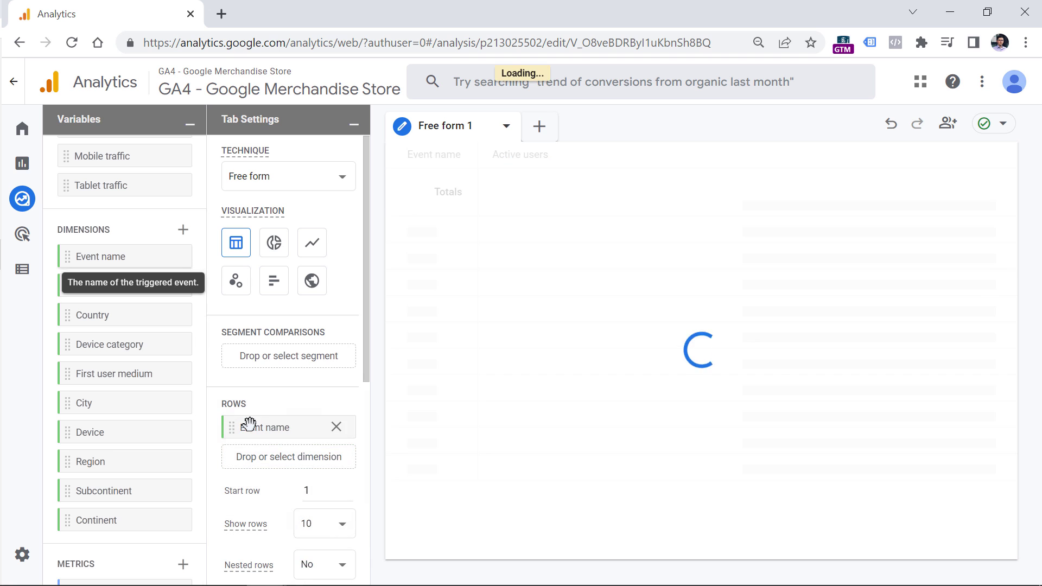
Undo the Event name row addition and add Country and Device as row dimensions of the free form table.
key("ctrl+z")
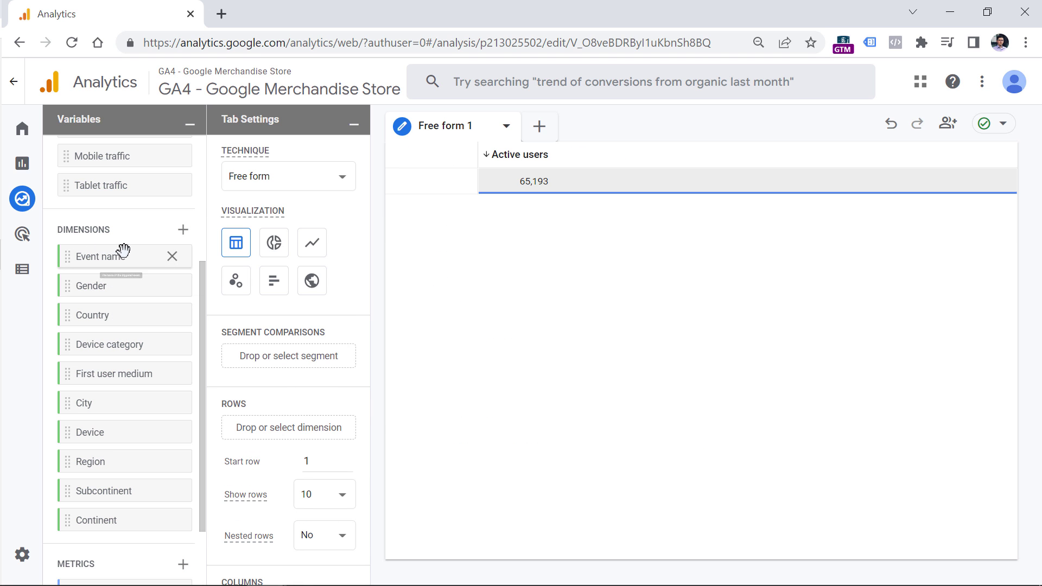
double_click(117, 315)
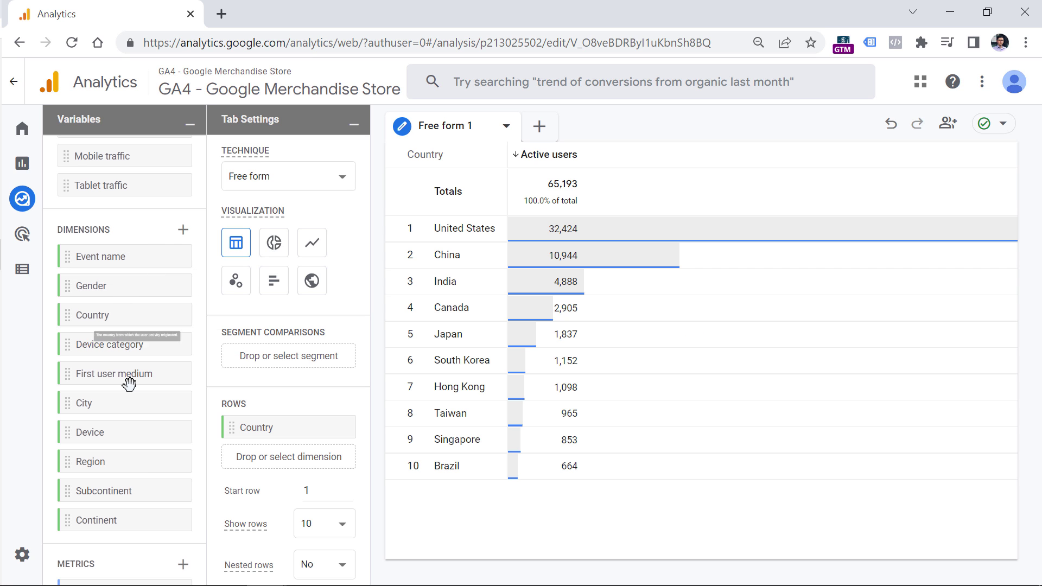
double_click(114, 432)
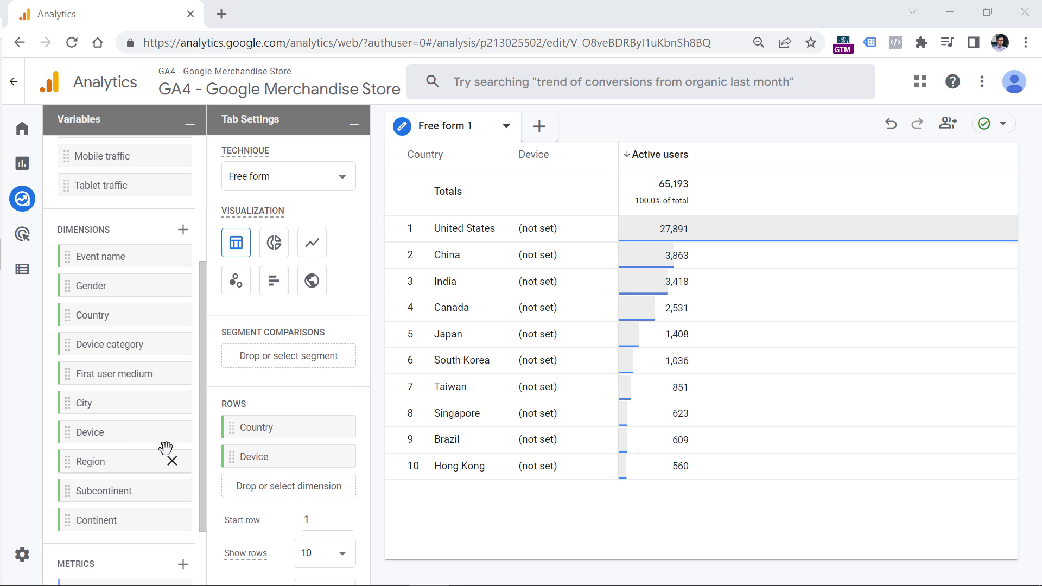
Delete the Device dimension from the variables and replace it in the table's rows with Device category.
left_click(172, 432)
double_click(108, 342)
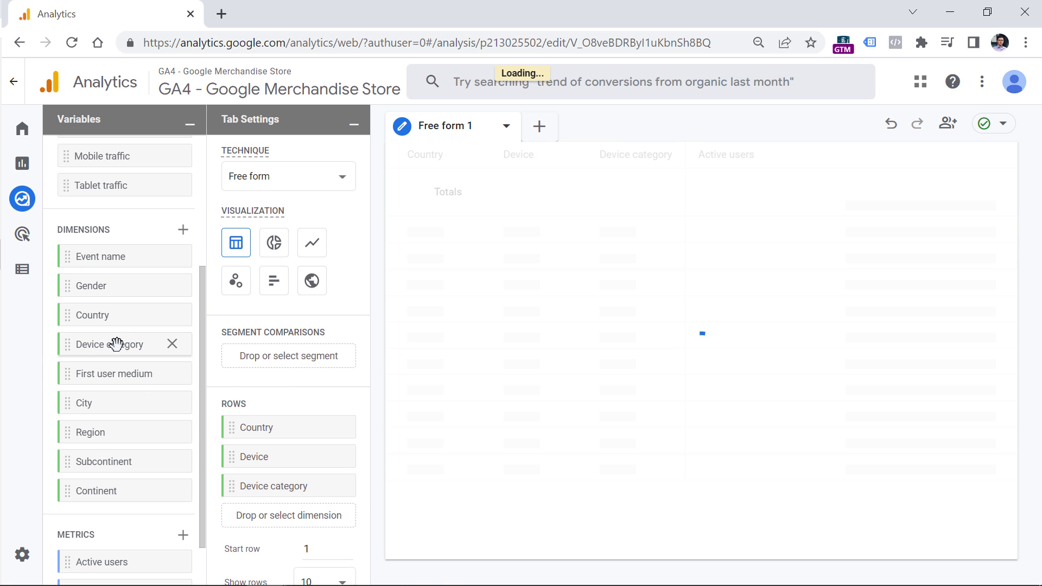
left_click(337, 457)
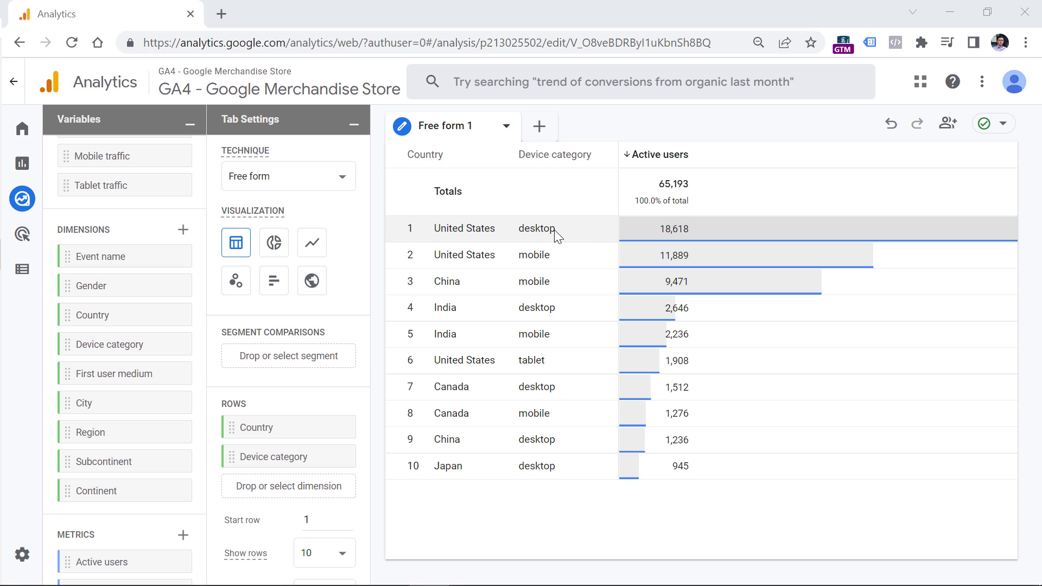
Move the Device category dimension from the table's rows to its columns.
scroll(287, 245, "down", 5)
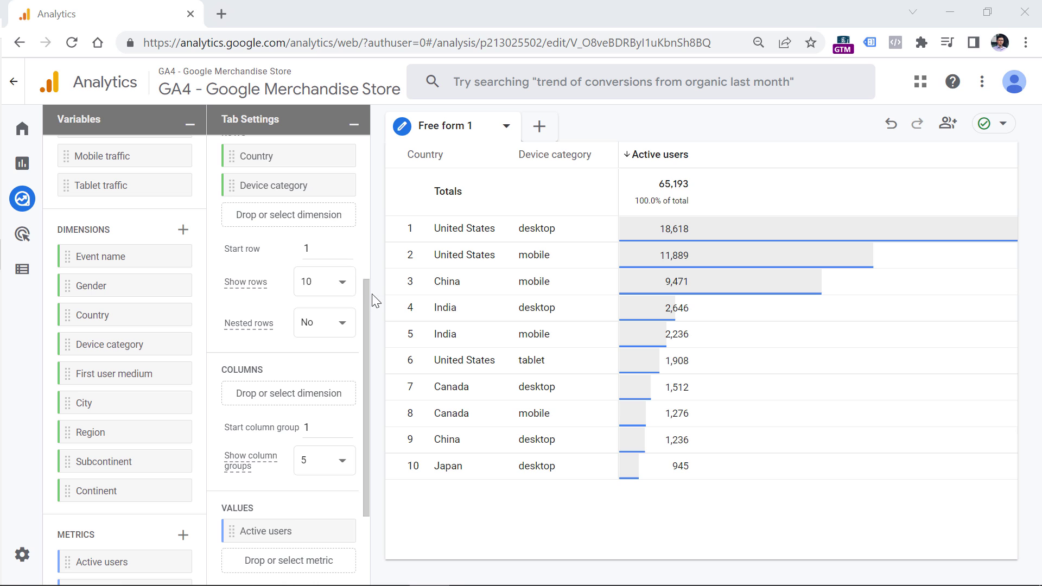
scroll(366, 290, "up", 1)
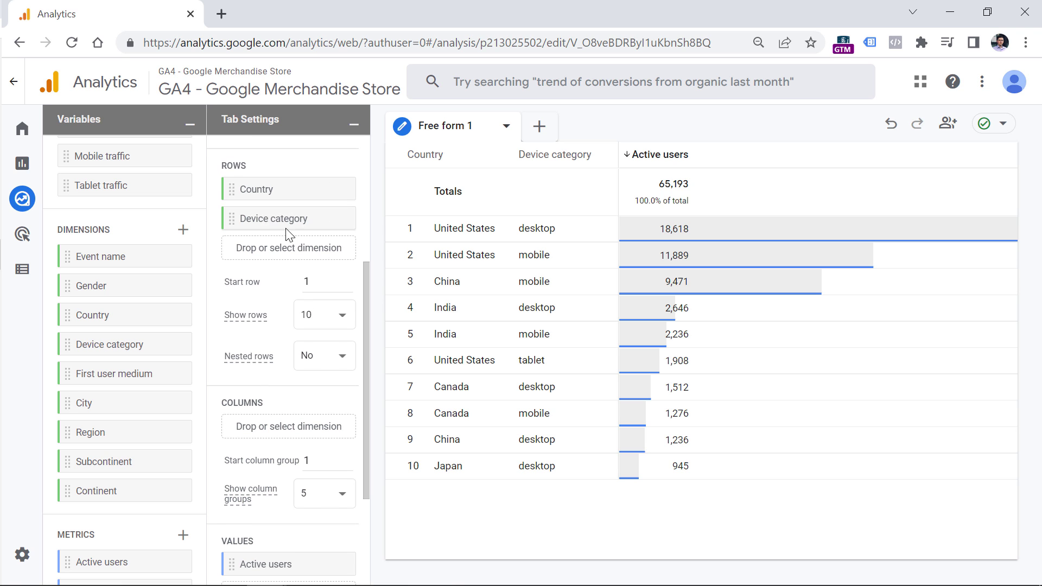
left_click_drag(272, 220, 271, 398)
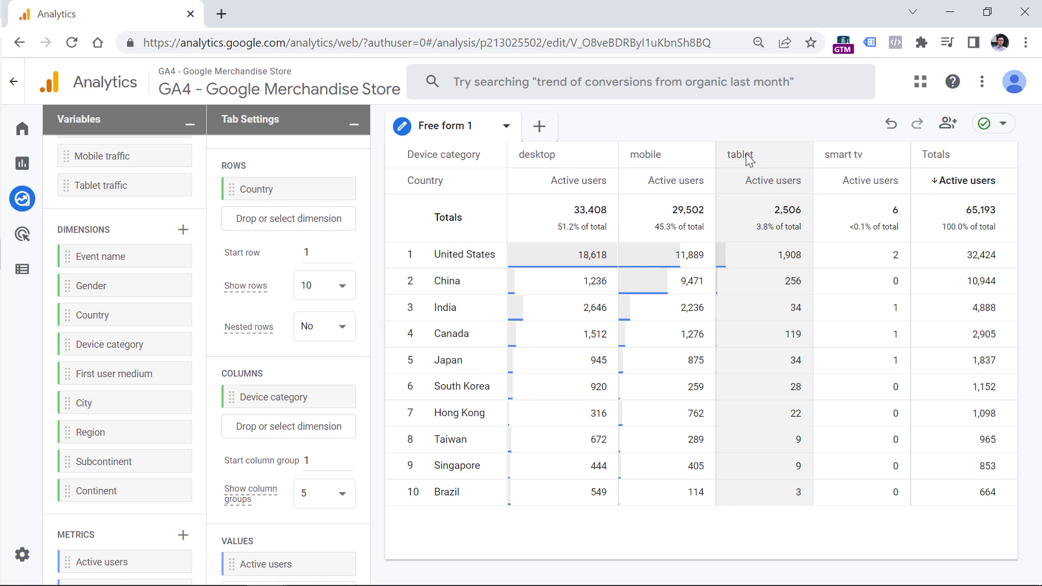
Remove the Device category dimension from the table's columns.
scroll(337, 235, "down", 3)
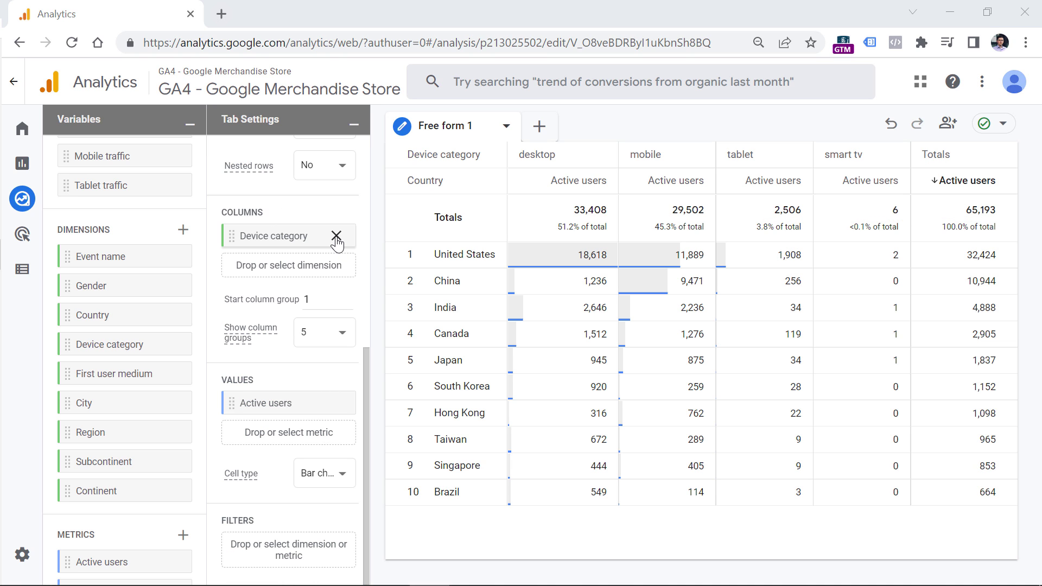
left_click(337, 237)
scroll(302, 272, "up", 7)
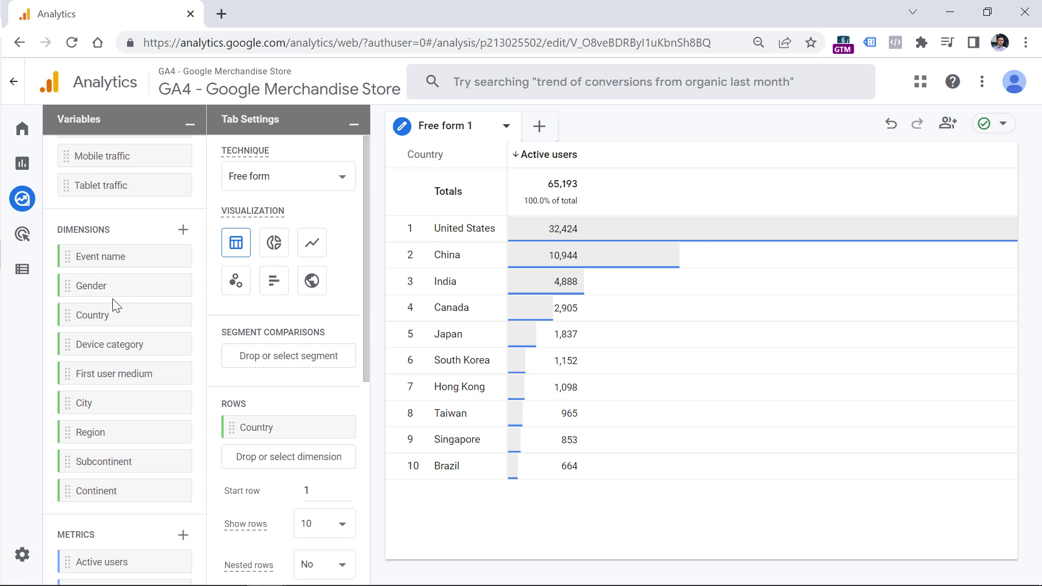
Add the Mobile traffic and Tablet traffic segments as comparisons and view the available pivot placements.
scroll(112, 298, "up", 4)
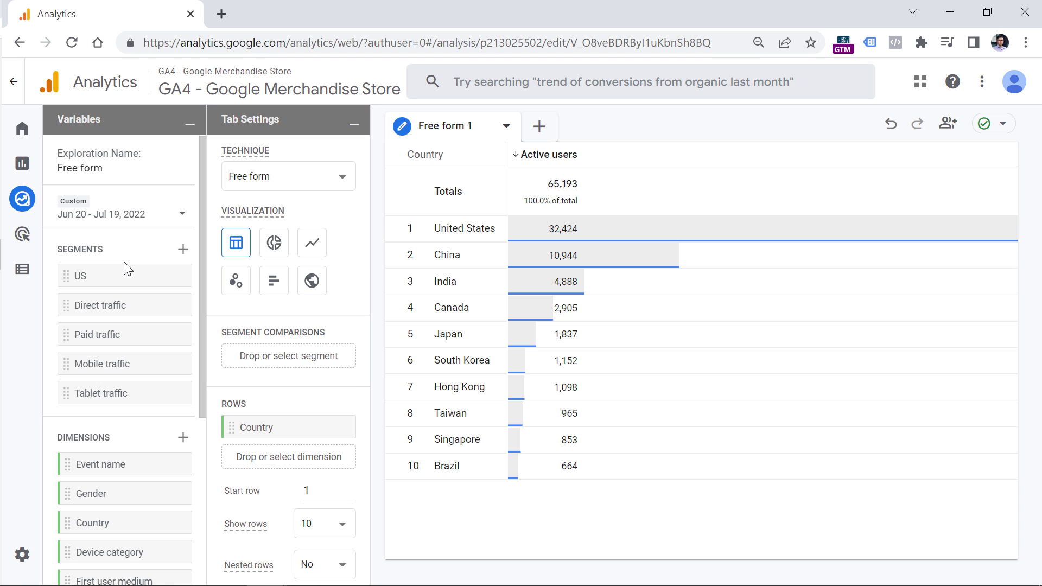
left_click_drag(106, 367, 244, 360)
left_click_drag(101, 404, 244, 386)
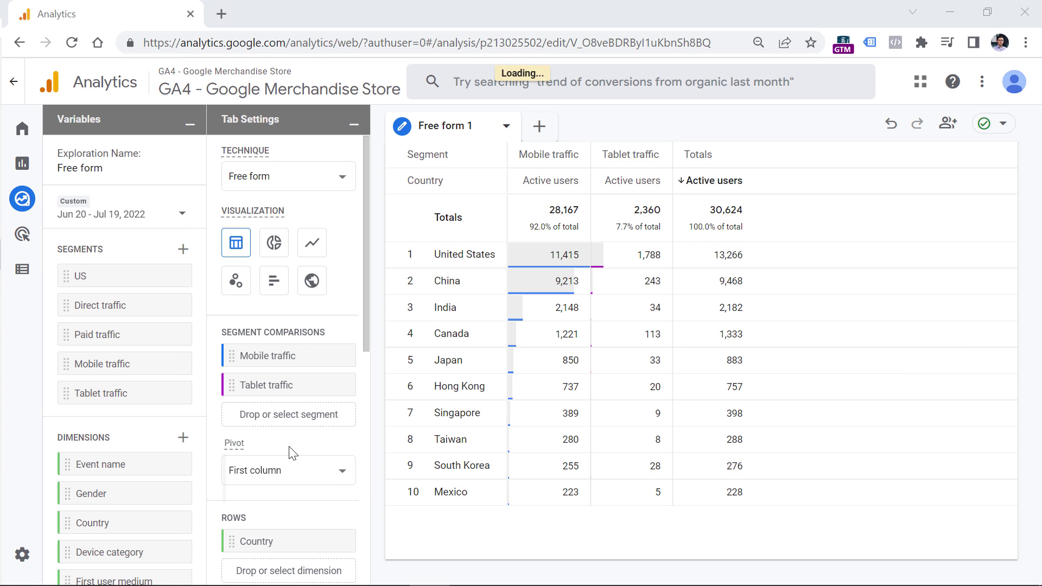
mouse_move(293, 454)
left_click(279, 468)
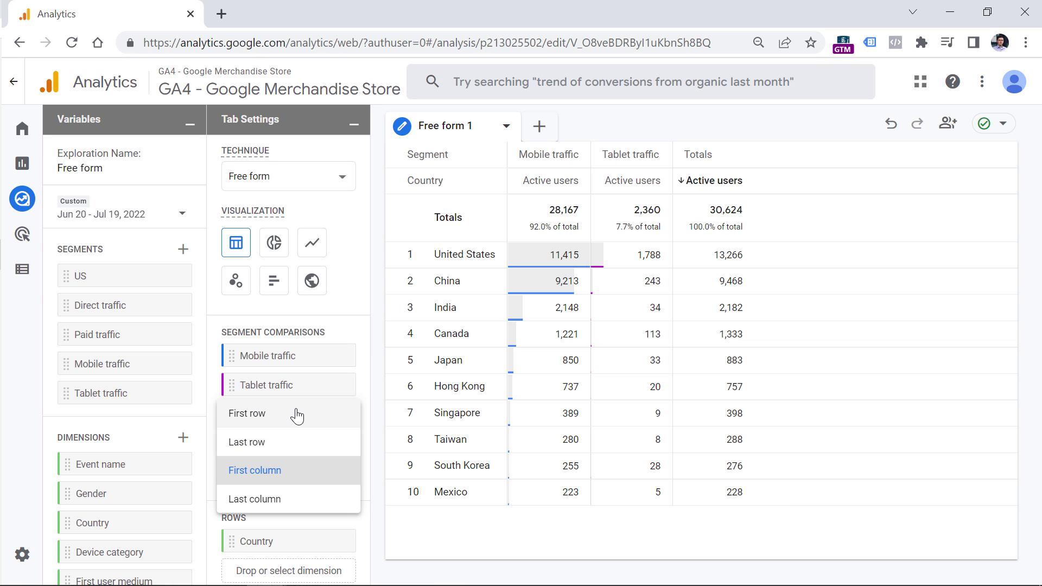
scroll(325, 421, "down", 5)
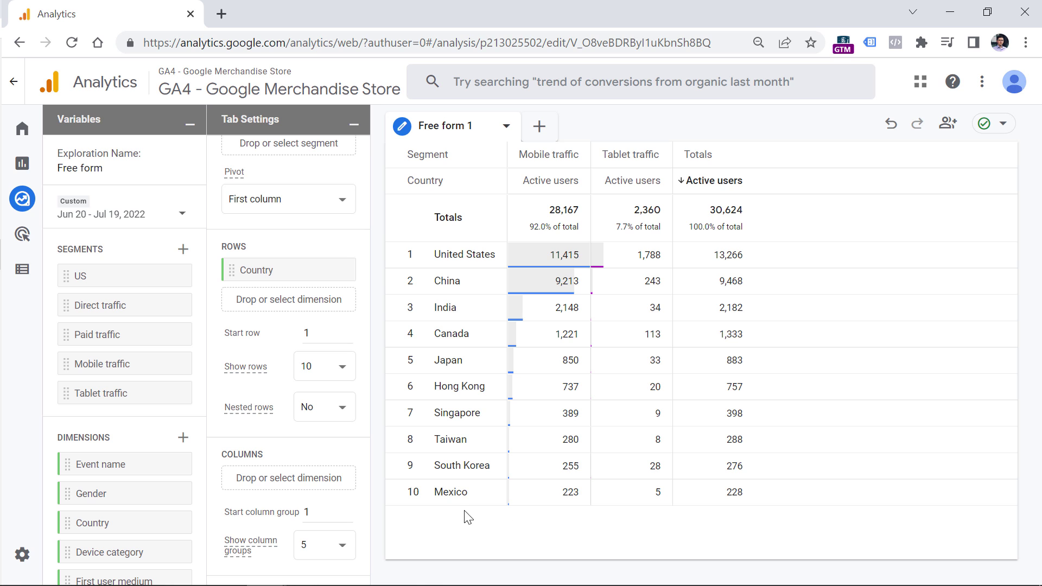
Set the table to show 50 rows and look through the listed countries.
scroll(329, 326, "down", 4)
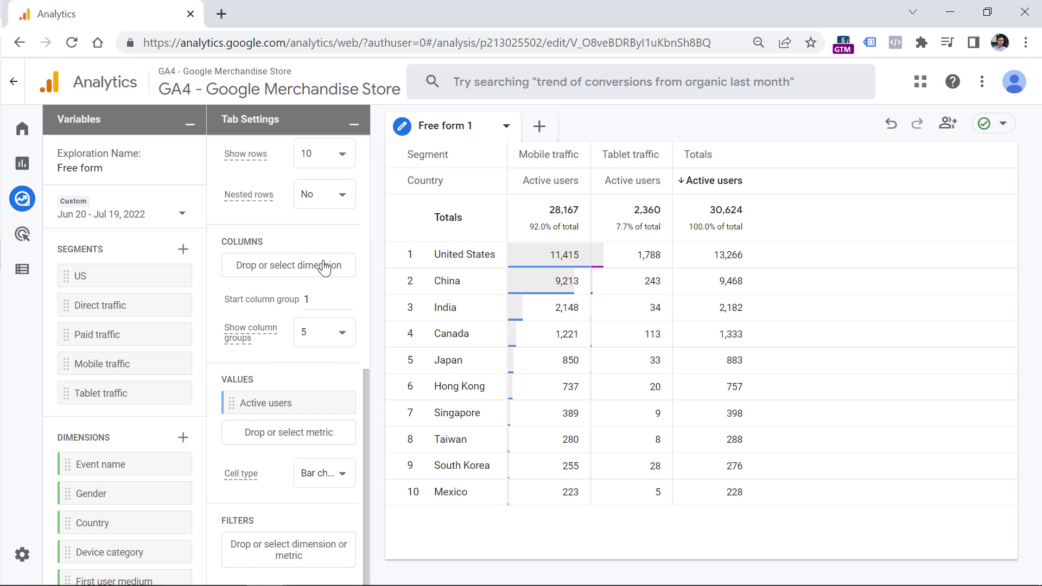
scroll(334, 380, "up", 5)
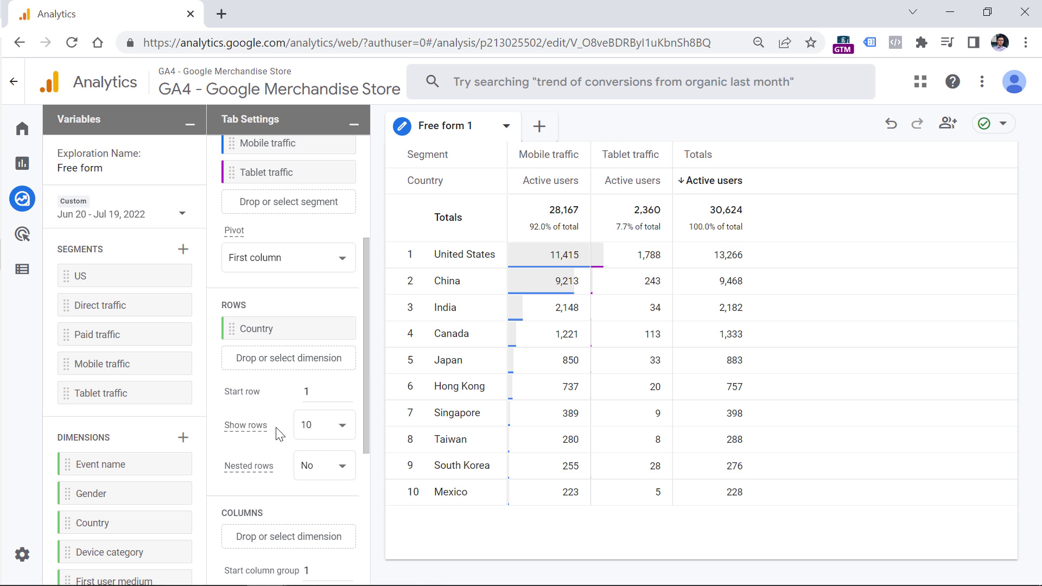
left_click(339, 428)
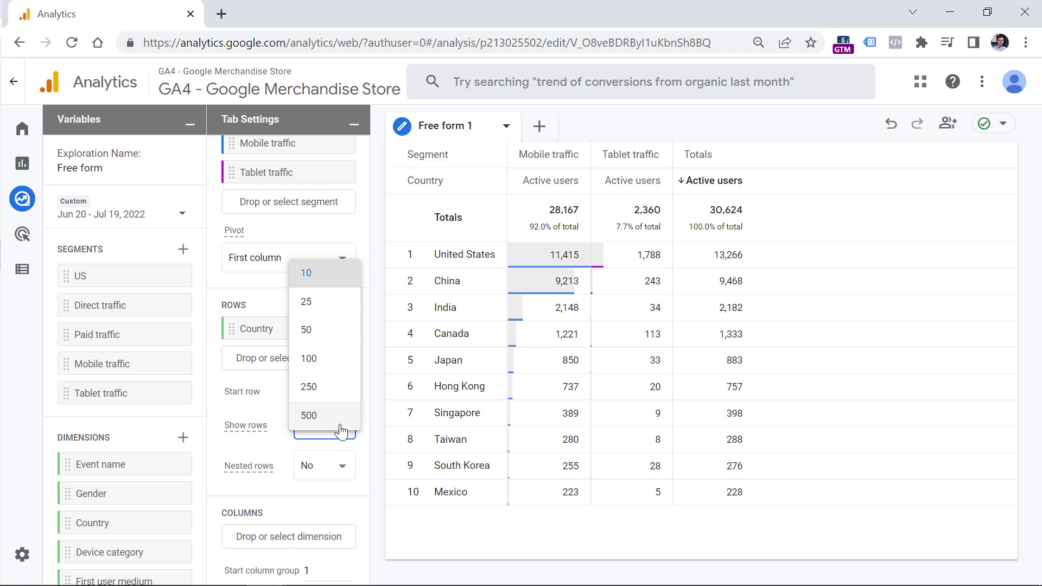
left_click(320, 330)
scroll(538, 265, "down", 9)
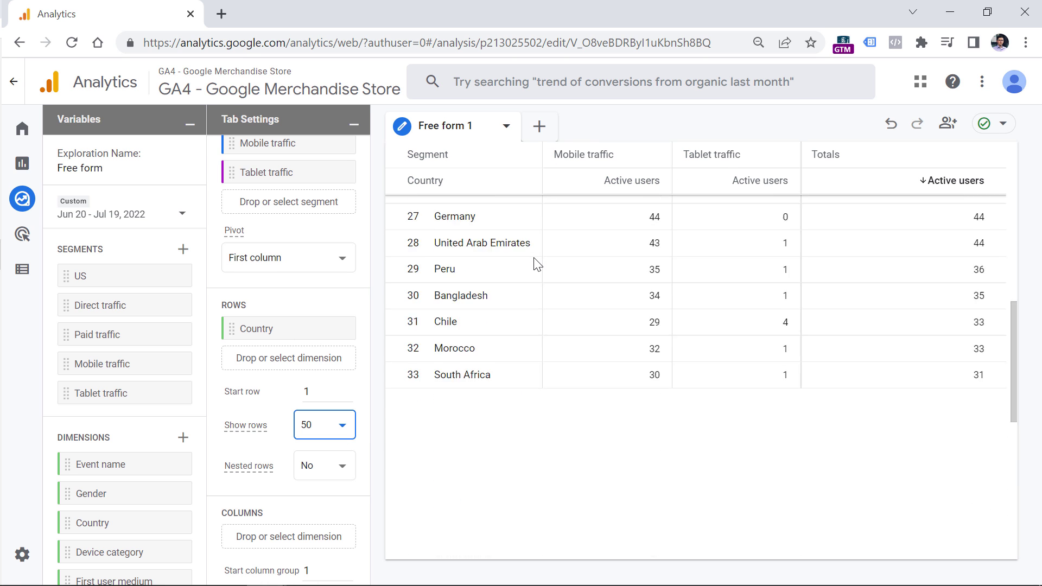
scroll(536, 265, "up", 10)
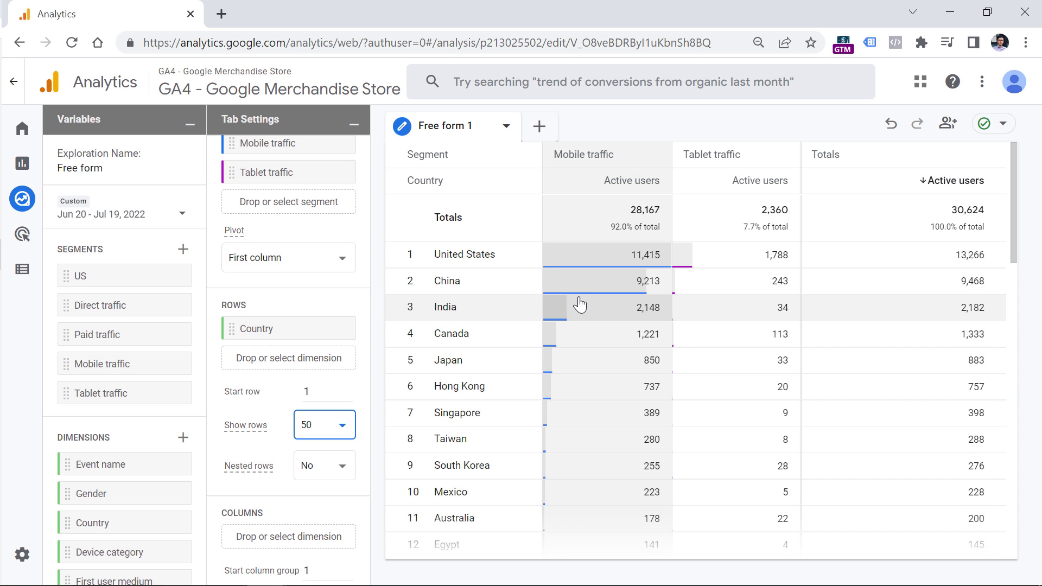
scroll(516, 302, "down", 15)
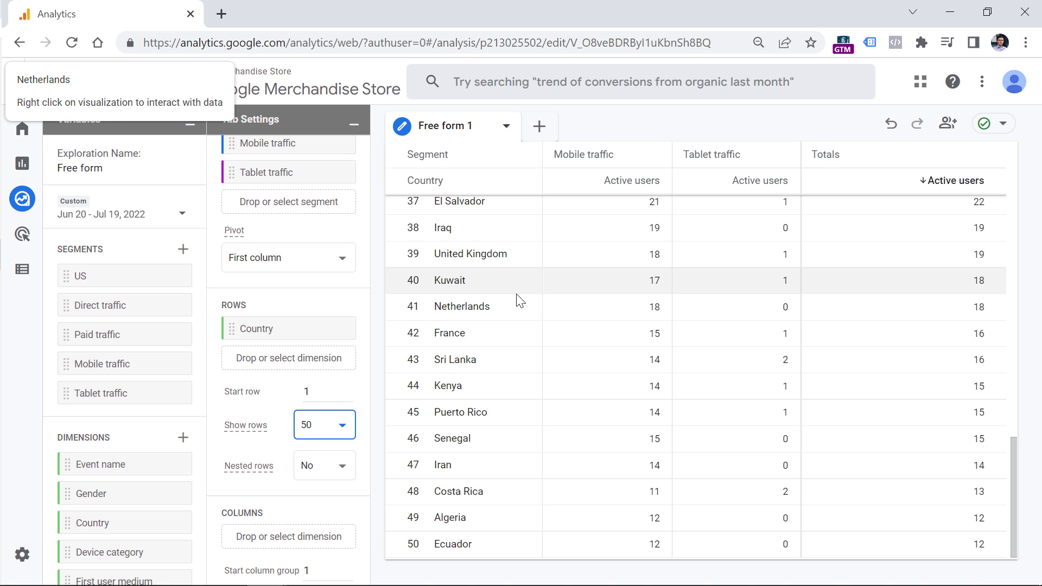
Set the table's start row to 51 and look through the next batch of countries.
double_click(309, 392)
scroll(566, 328, "up", 15)
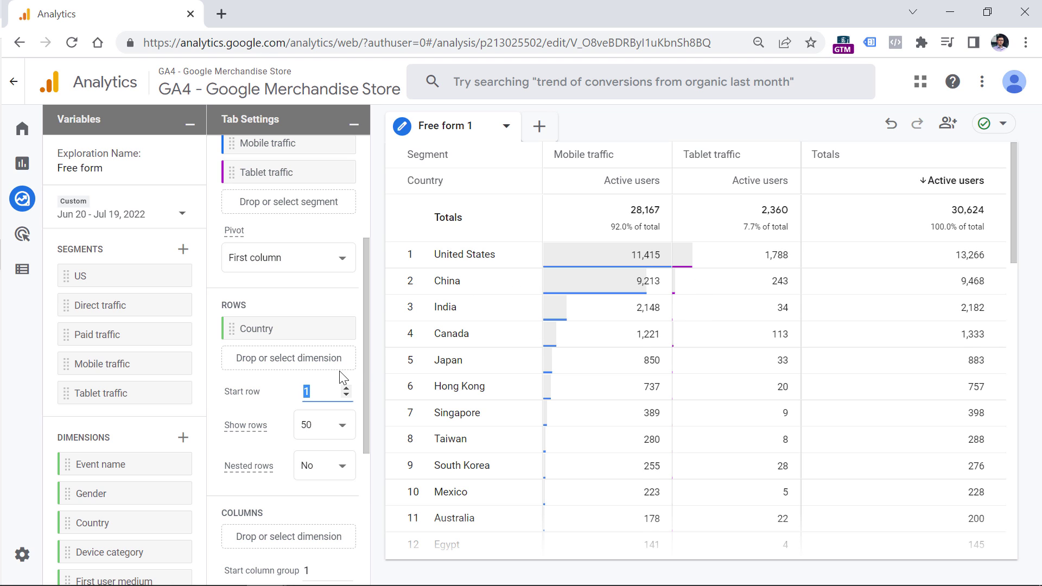
type("51")
key("Tab")
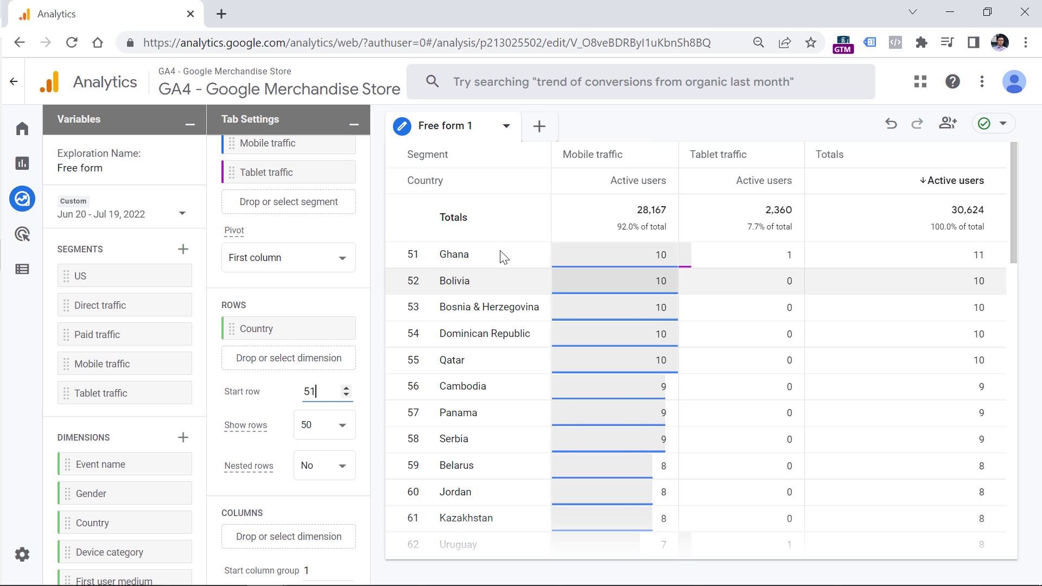
scroll(505, 271, "down", 15)
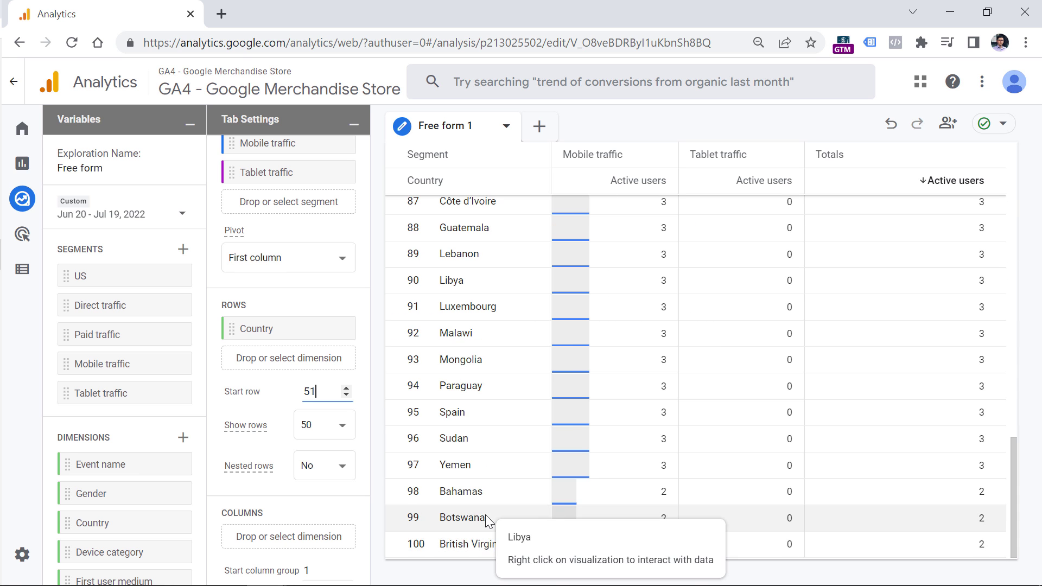
scroll(485, 518, "up", 15)
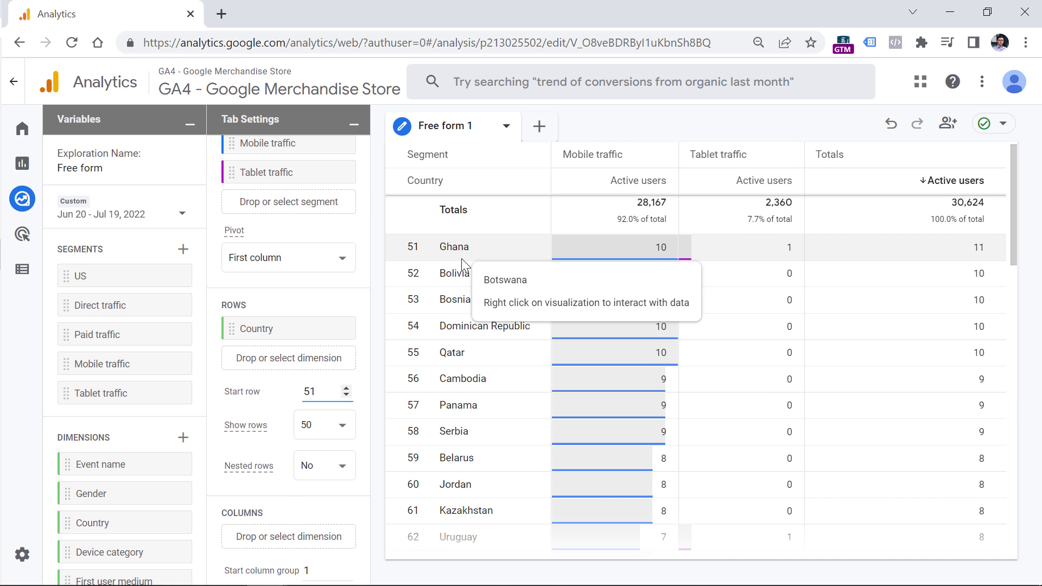
Remove the Mobile traffic and Tablet traffic segment comparisons and set the start row to 1.
scroll(366, 235, "down", 2)
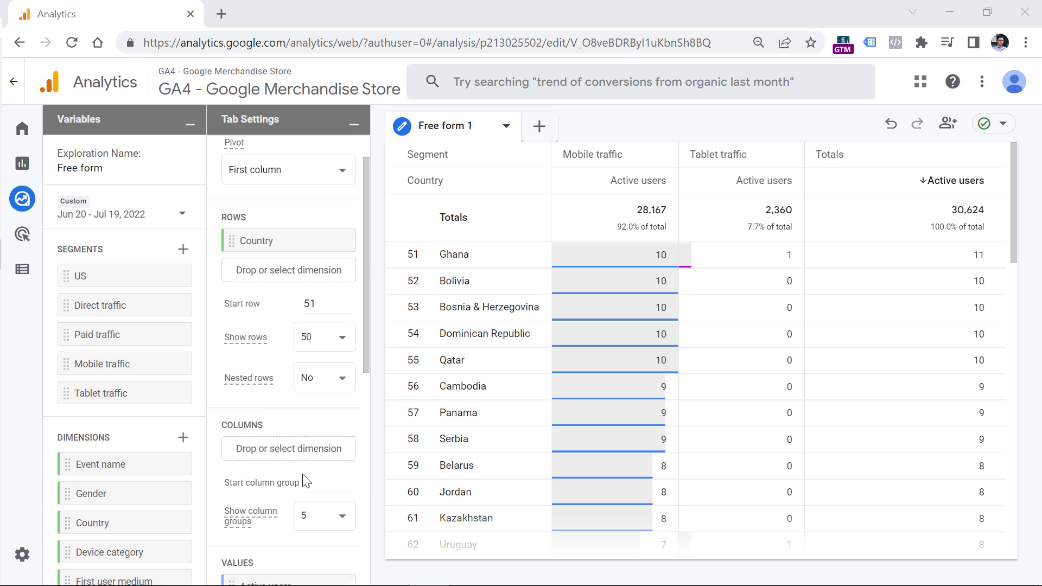
scroll(304, 474, "up", 1)
scroll(304, 474, "up", 3)
left_click(338, 328)
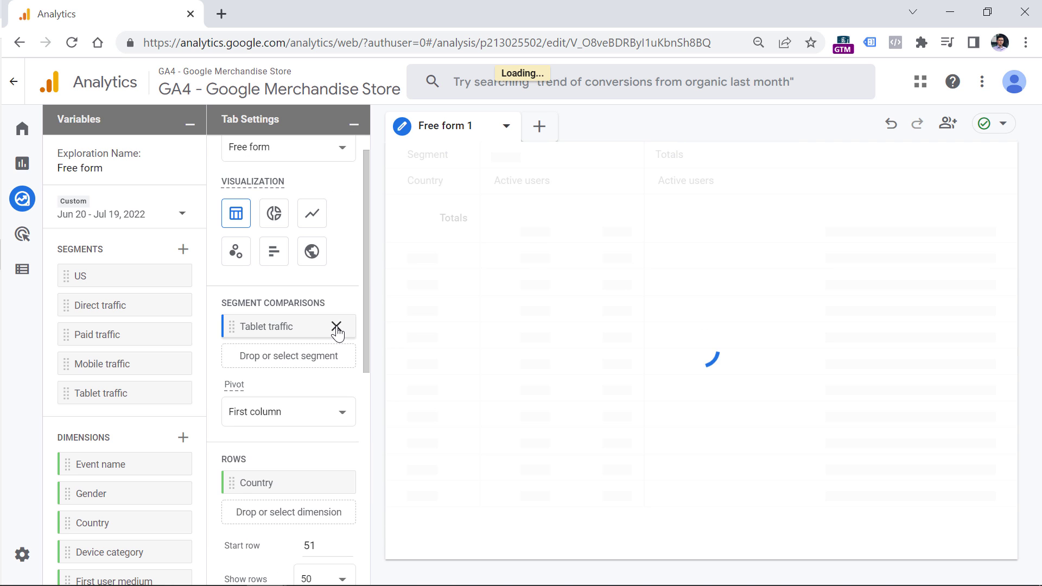
left_click(336, 326)
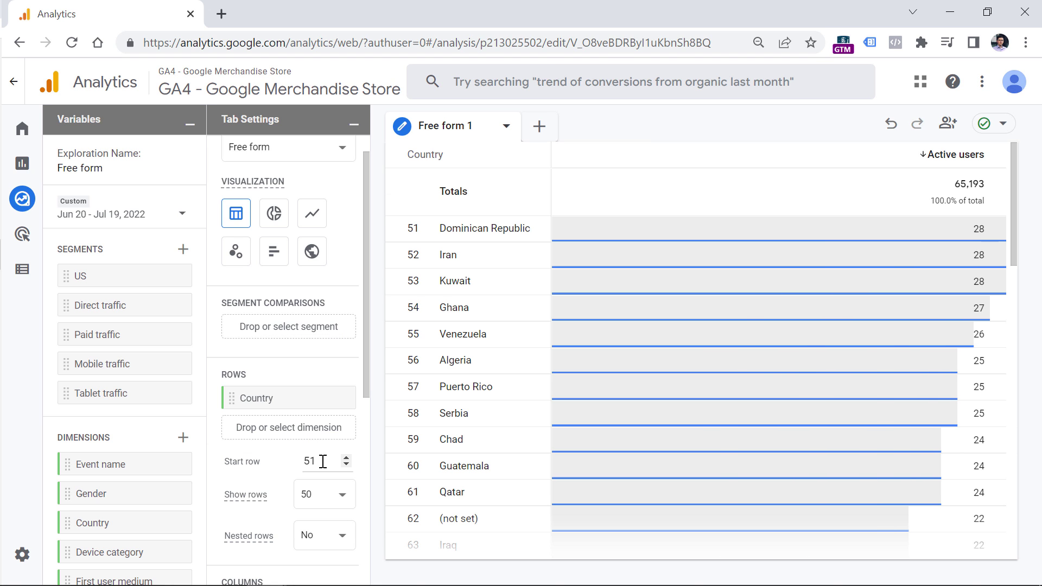
type("1")
Add Device category as a second row dimension beneath Country.
scroll(326, 302, "down", 5)
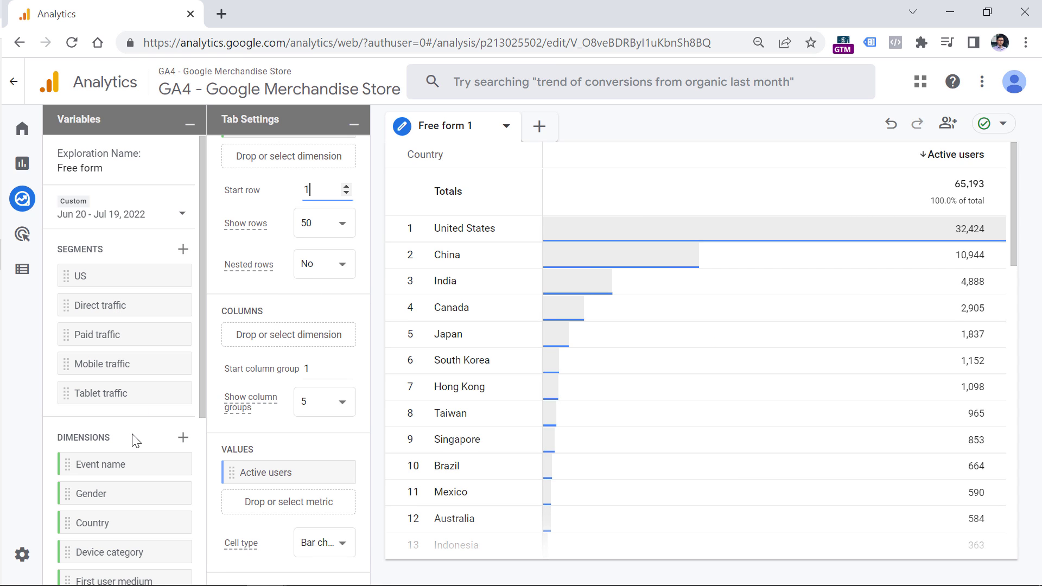
double_click(108, 552)
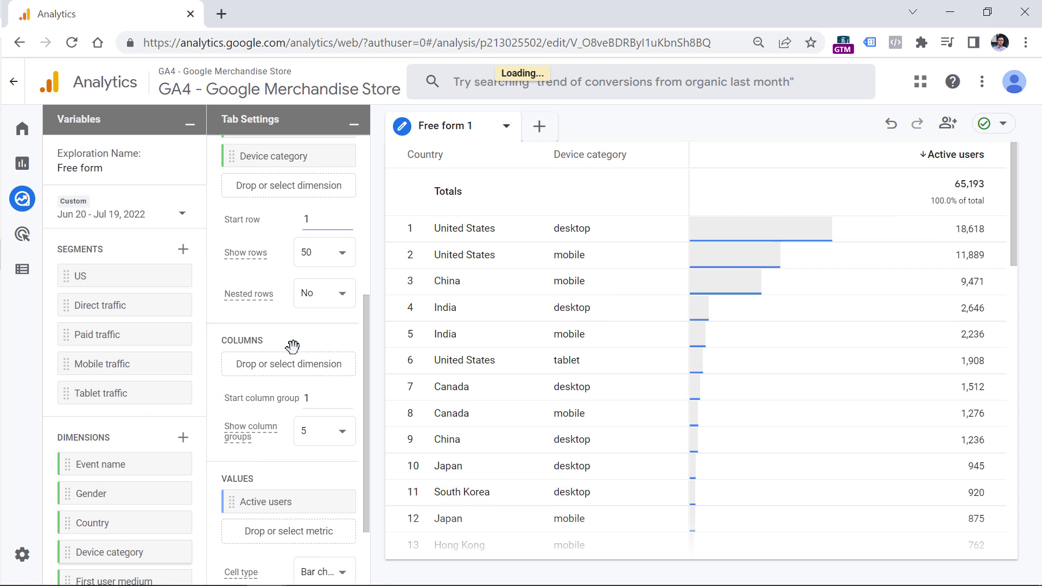
scroll(293, 358, "up", 5)
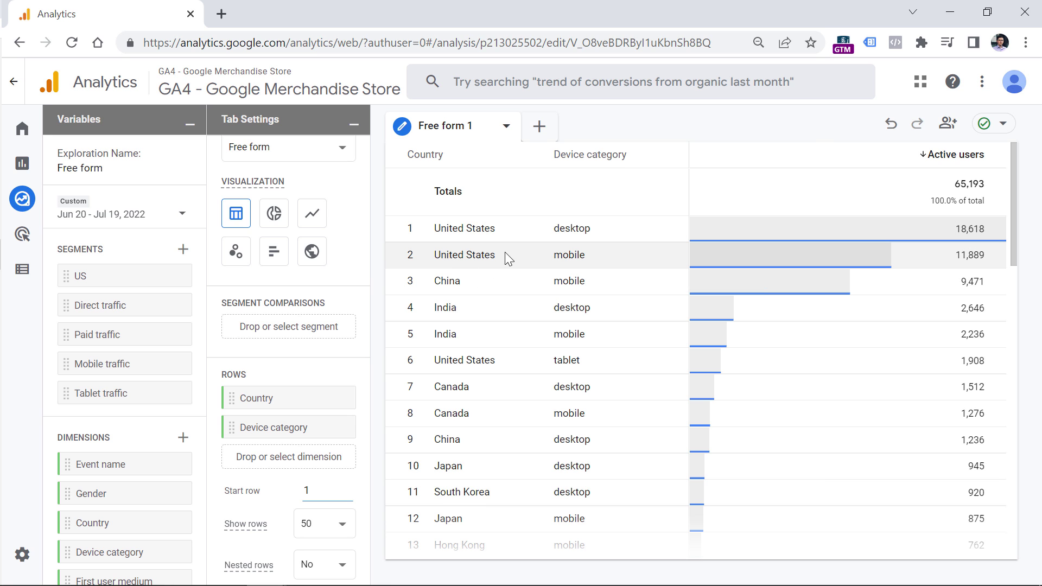
Set nested rows to Yes so the device categories are grouped under each country.
scroll(326, 307, "down", 5)
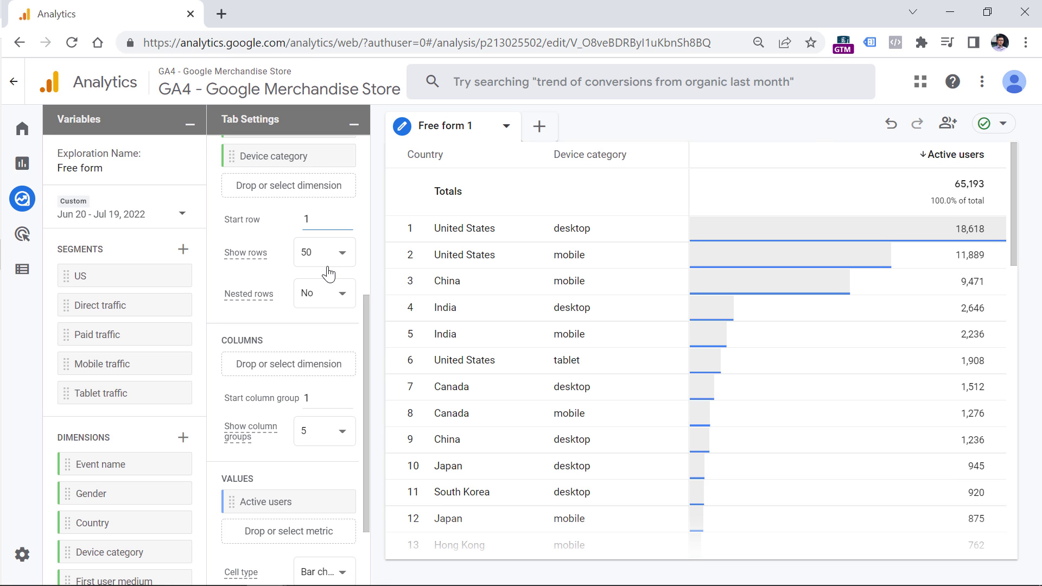
left_click(333, 300)
left_click(319, 323)
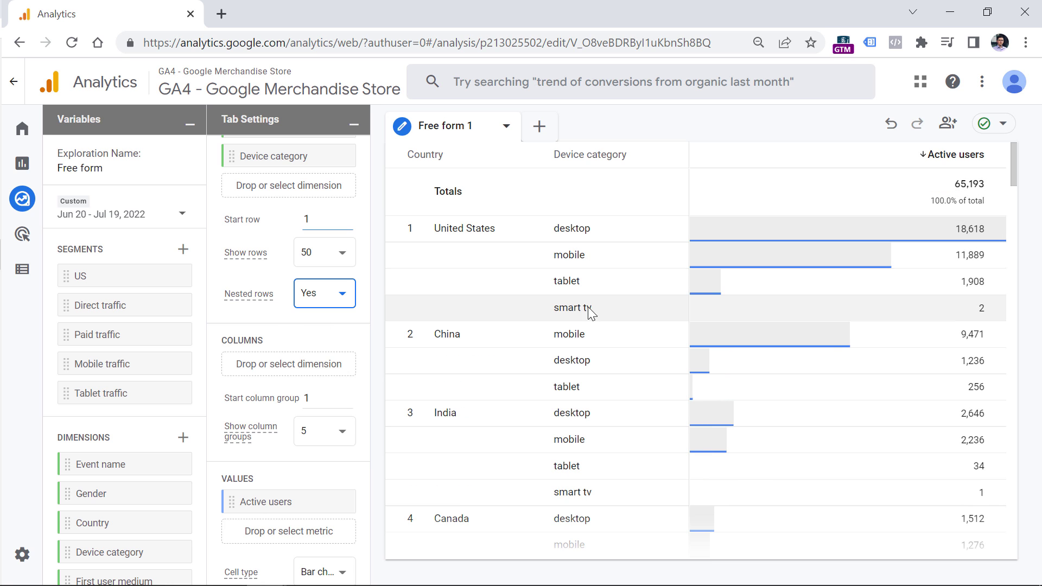
left_click(591, 162)
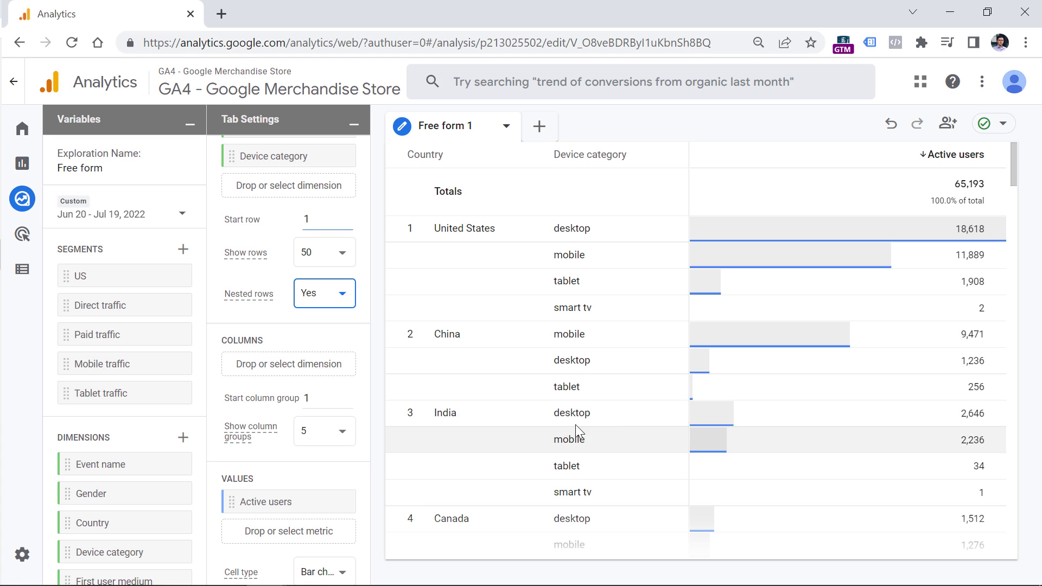
Remove the Device category dimension from the table's rows, keeping only Country.
scroll(338, 179, "up", 1)
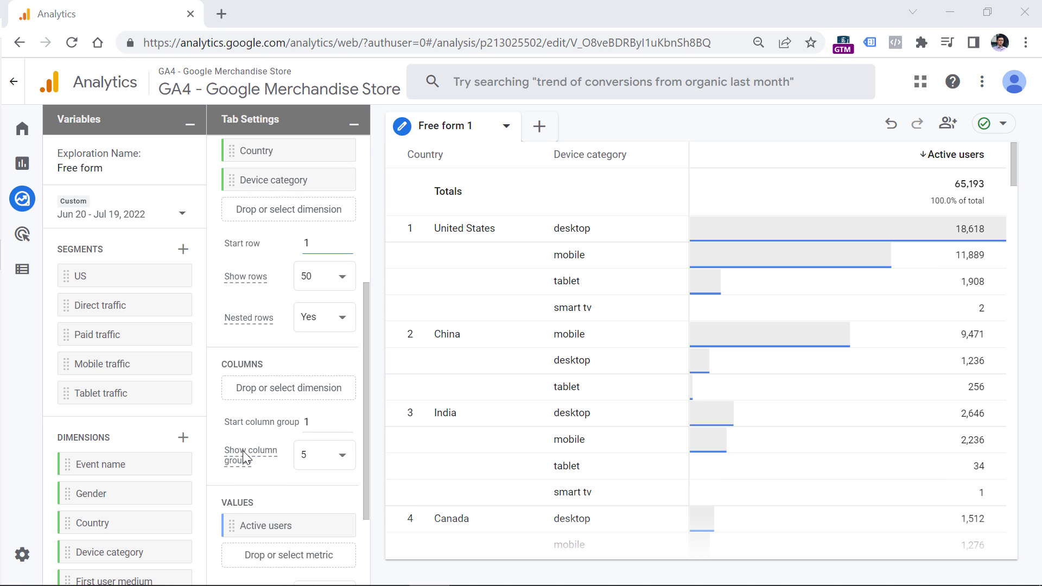
left_click(337, 180)
scroll(186, 179, "down", 5)
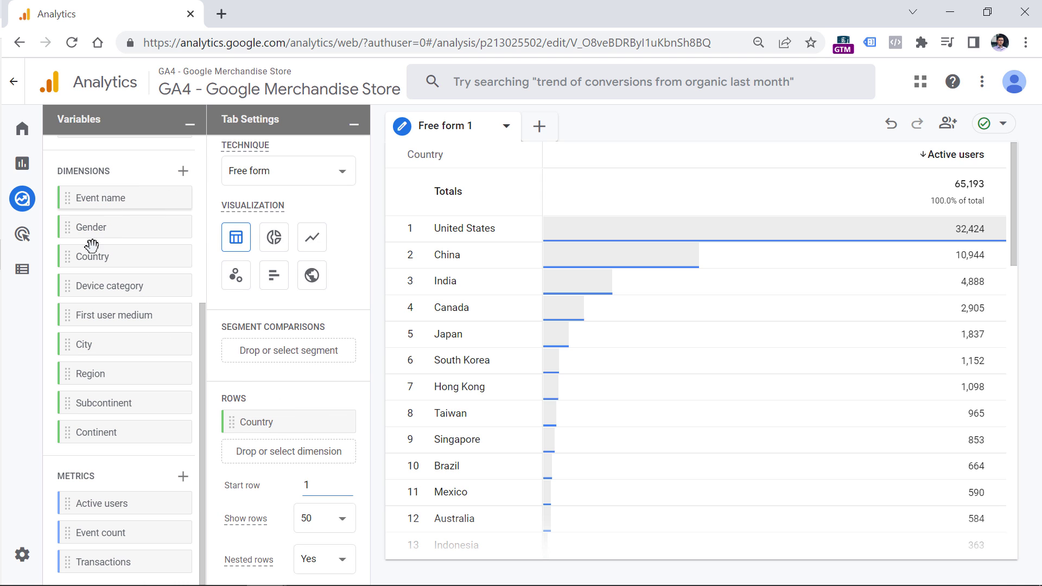
Add Event name as a row dimension beneath Country and move Country from the rows to the columns.
left_click_drag(86, 197, 255, 457)
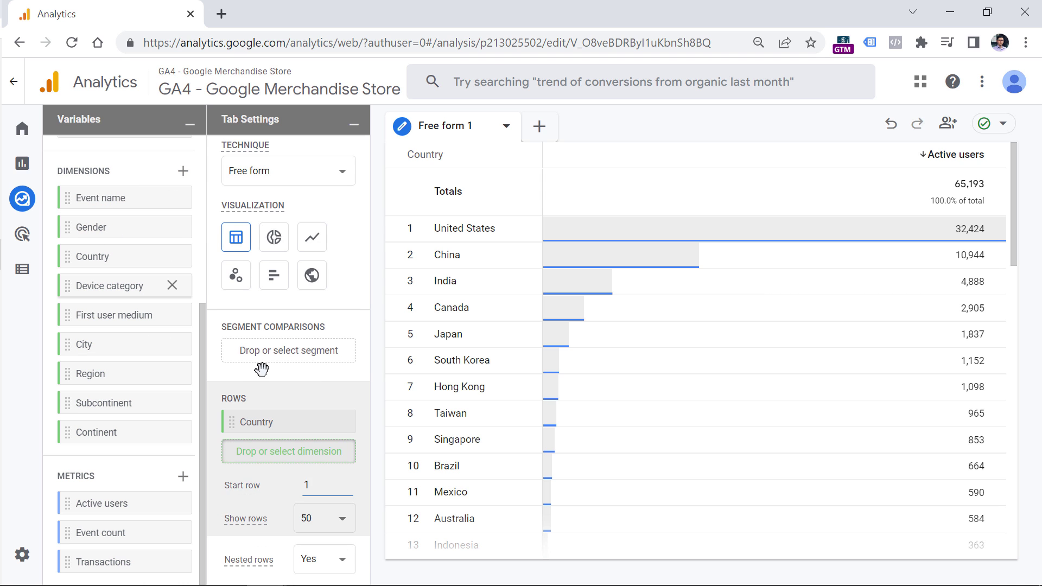
left_click_drag(366, 237, 344, 305)
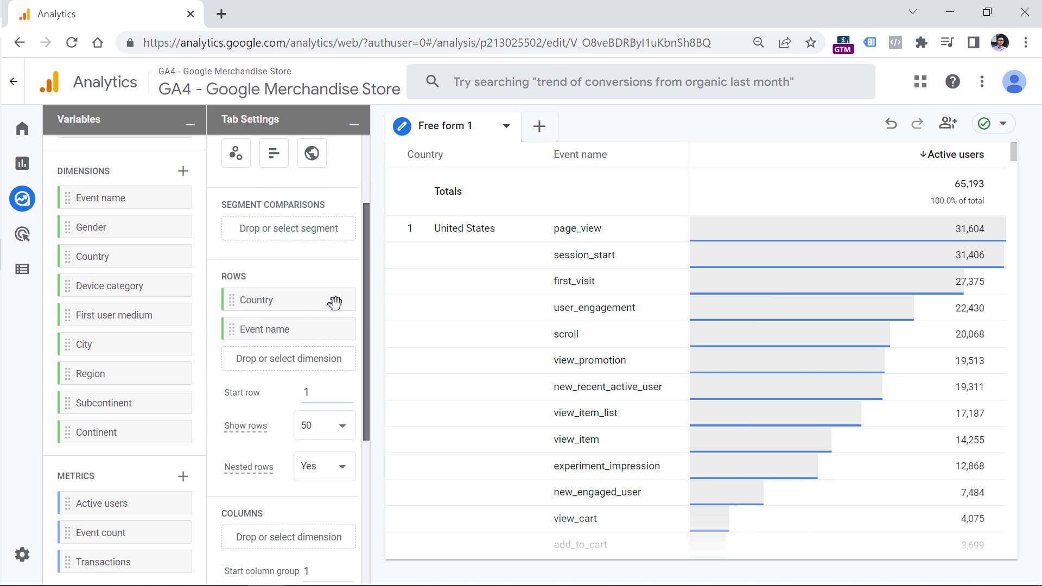
left_click_drag(252, 295, 254, 550)
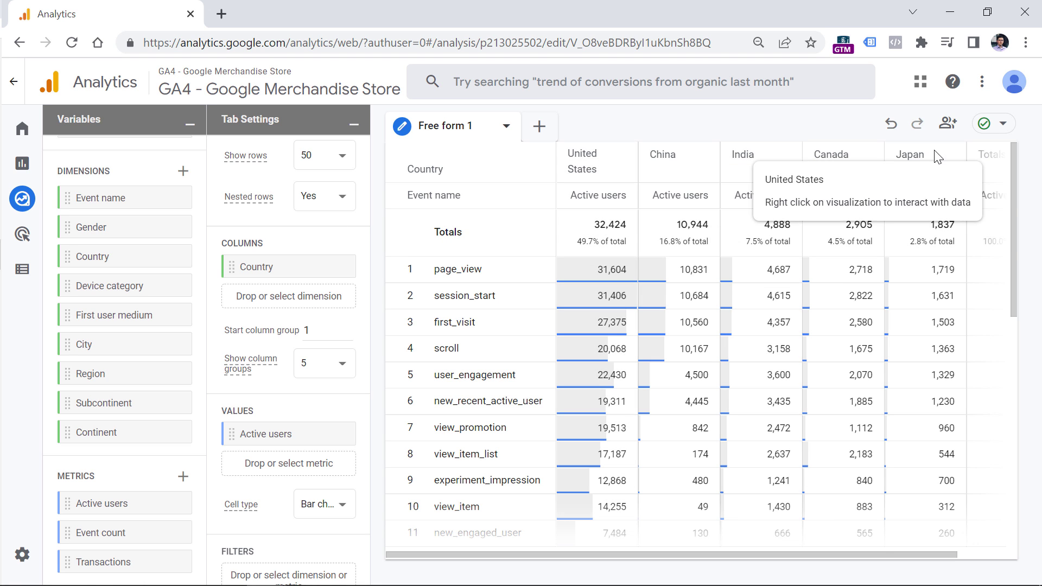
mouse_move(773, 555)
left_mouse_down()
mouse_move(825, 555)
mouse_move(773, 554)
left_mouse_up()
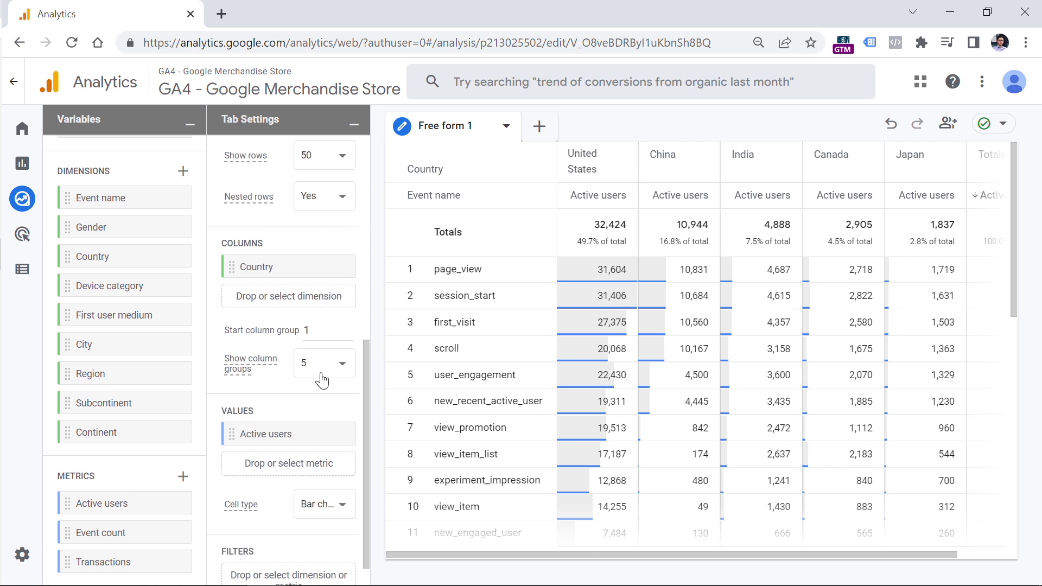
Set the number of column groups shown to 10 and inspect the wider table of countries.
left_click(334, 365)
left_click(319, 393)
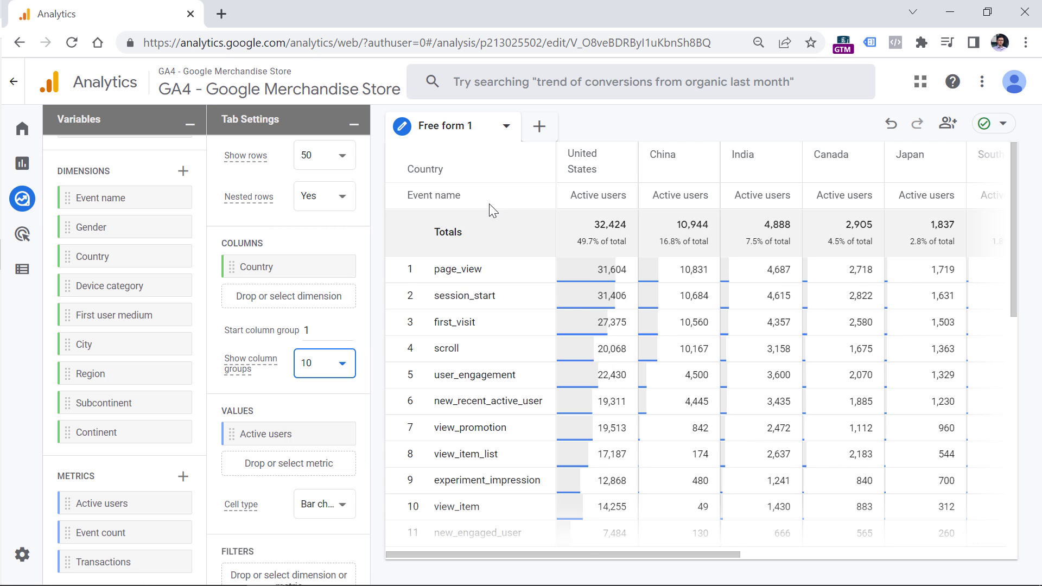
left_click_drag(610, 554, 434, 556)
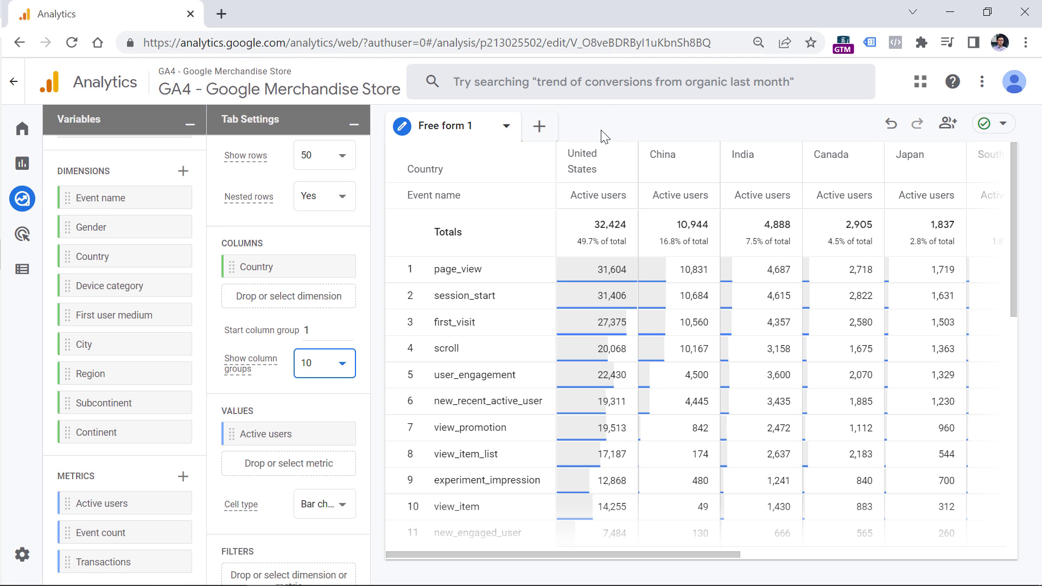
key("ctrl+minus")
key("ctrl+minus")
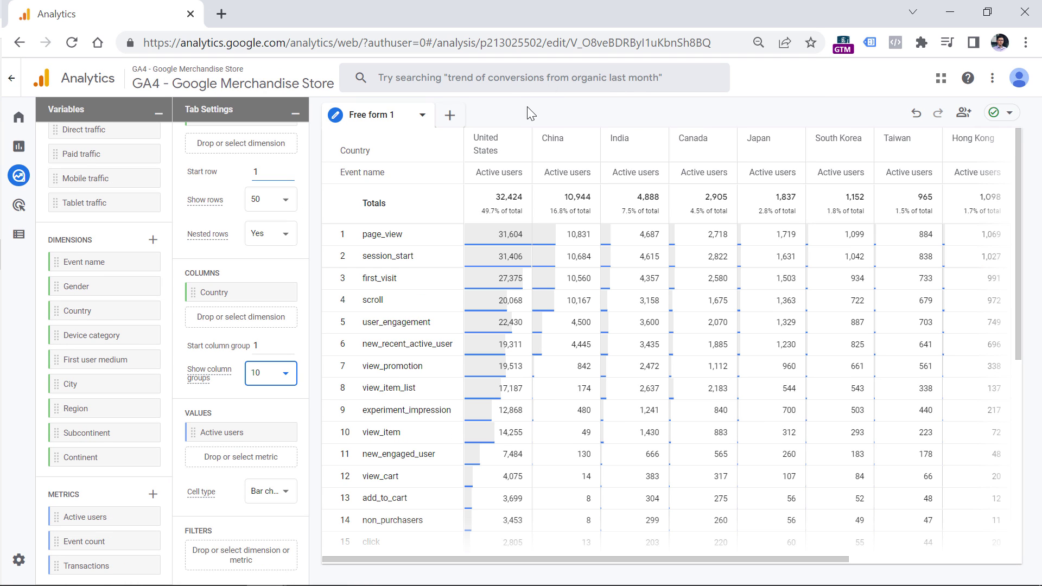
Set the number of column groups shown to 5 and remove Country from the table's columns.
left_click(266, 373)
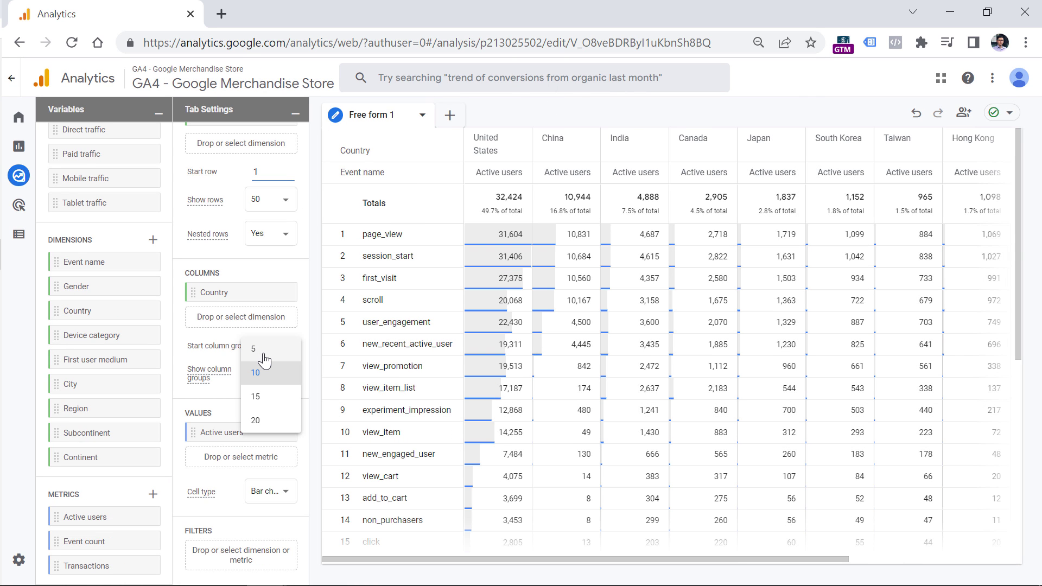
left_click(272, 360)
key("ctrl+0")
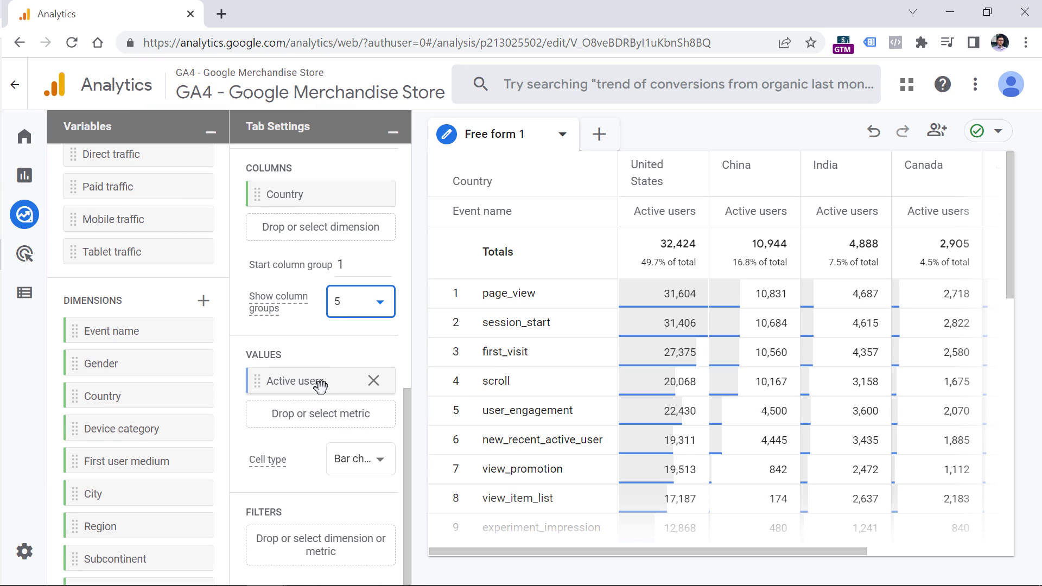
left_click_drag(376, 191, 597, 190)
mouse_move(953, 177)
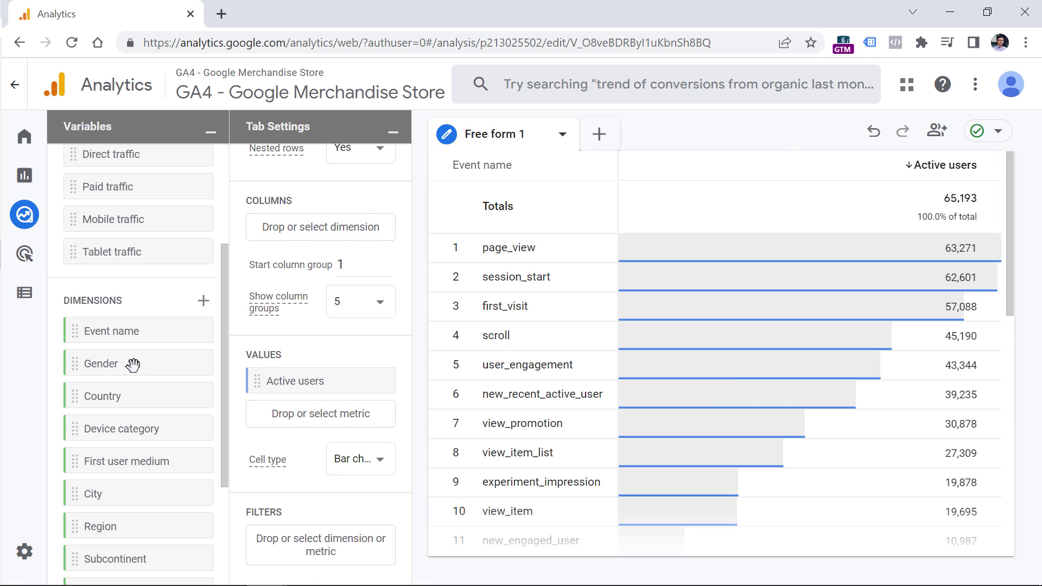
Add Event count as a second metric in the table's values beneath Active users.
scroll(135, 361, "down", 3)
scroll(135, 361, "down", 1)
left_click_drag(116, 529, 296, 425)
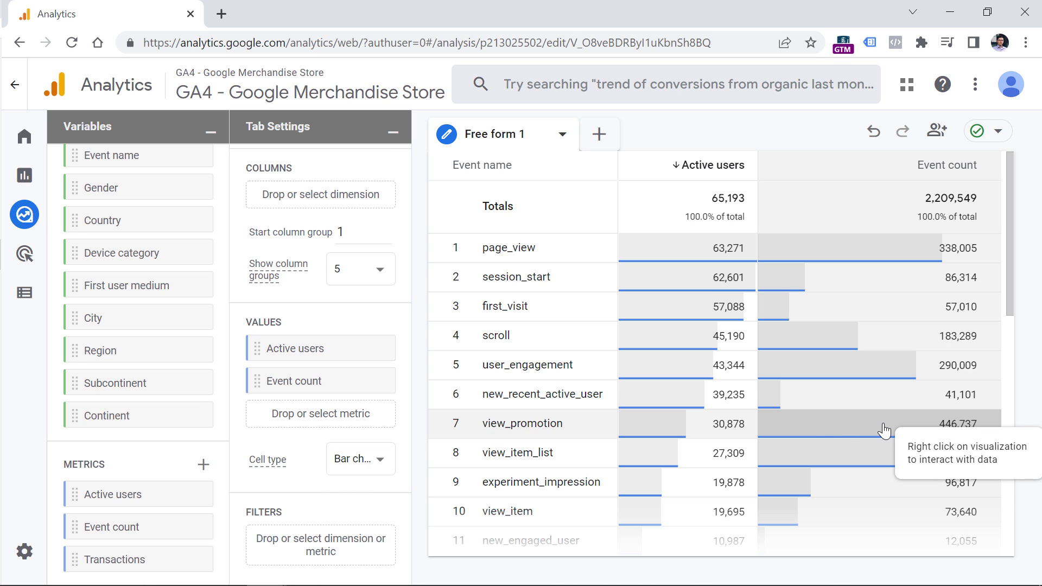
Try the plain text cell type for the metric values and switch the cells to heat map.
left_click(364, 465)
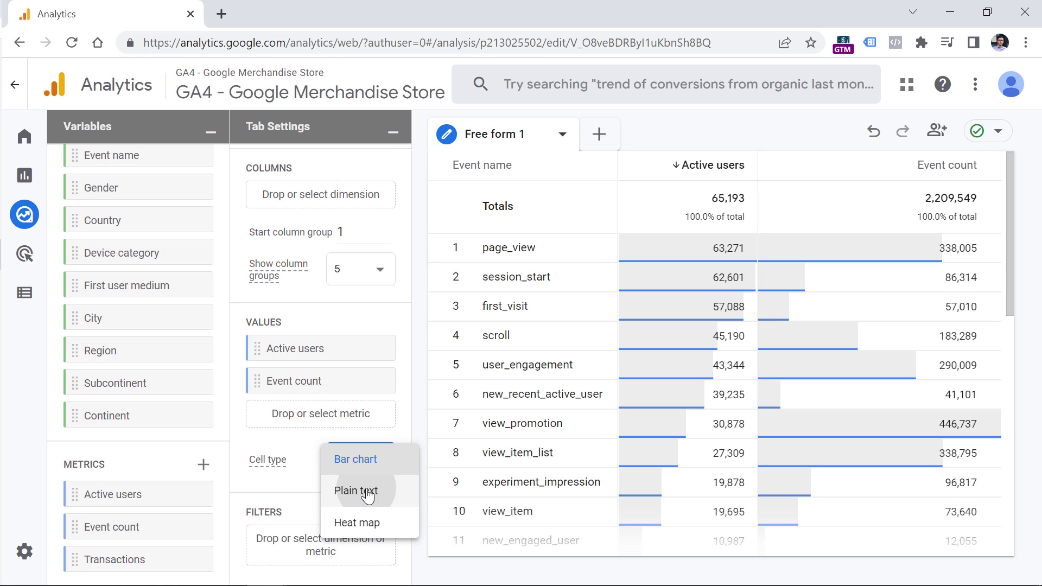
left_click(369, 493)
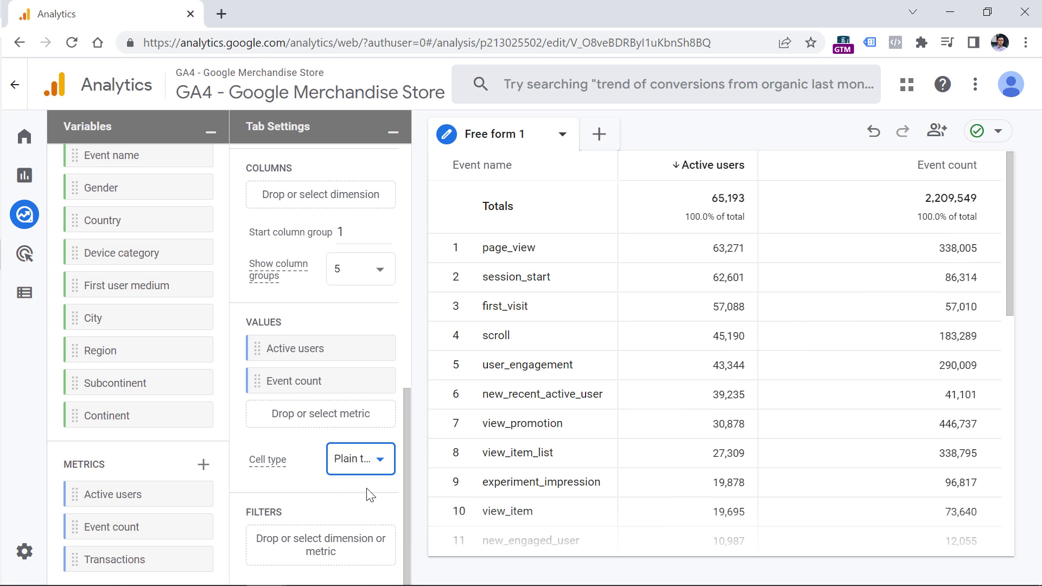
left_click(359, 476)
left_click(367, 493)
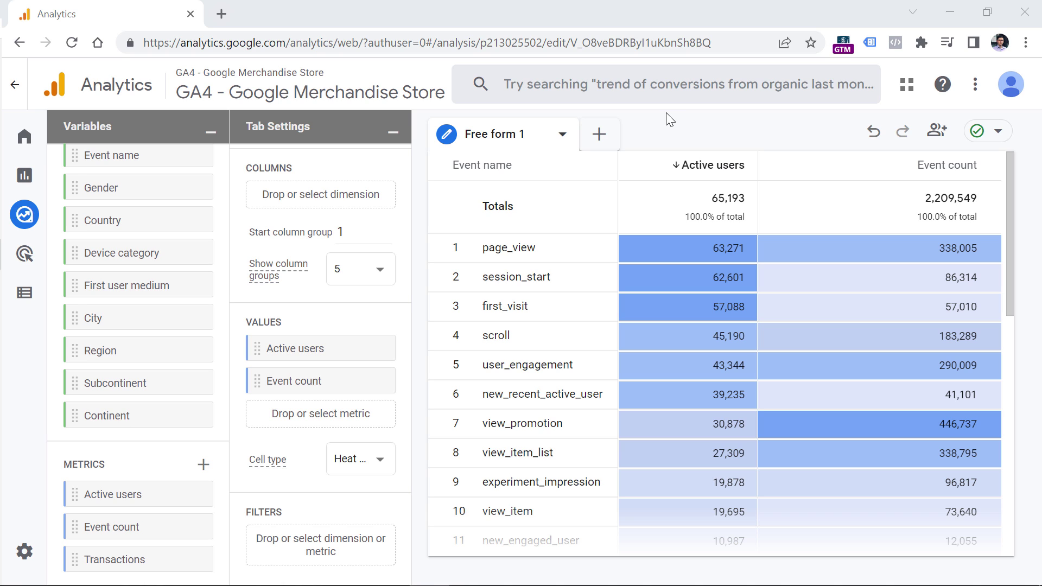
Remove the Event name dimension from the rows and the Event count metric from the values.
left_click(600, 134)
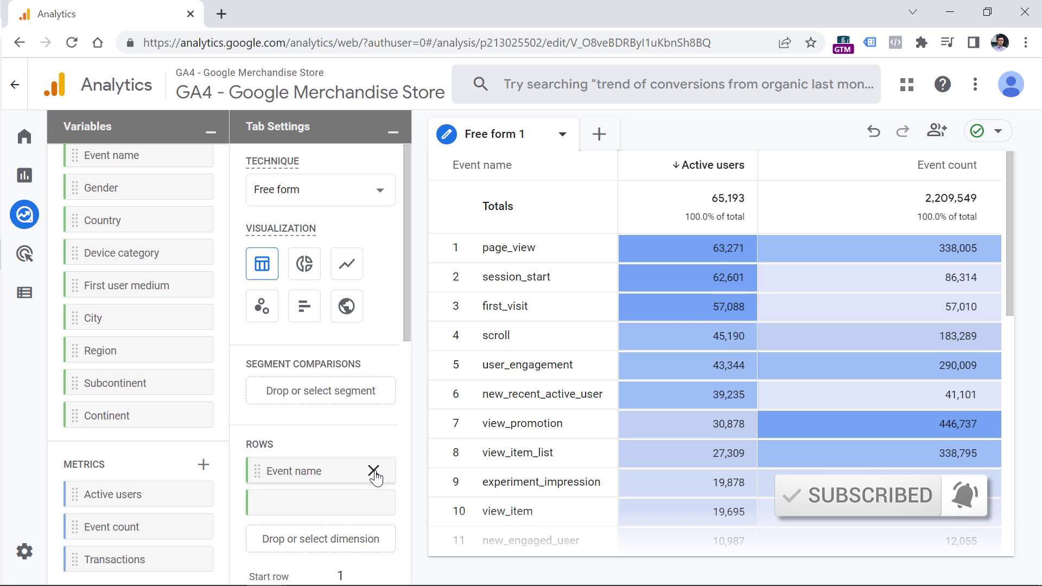
left_click(374, 470)
scroll(319, 432, "down", 5)
scroll(324, 393, "down", 4)
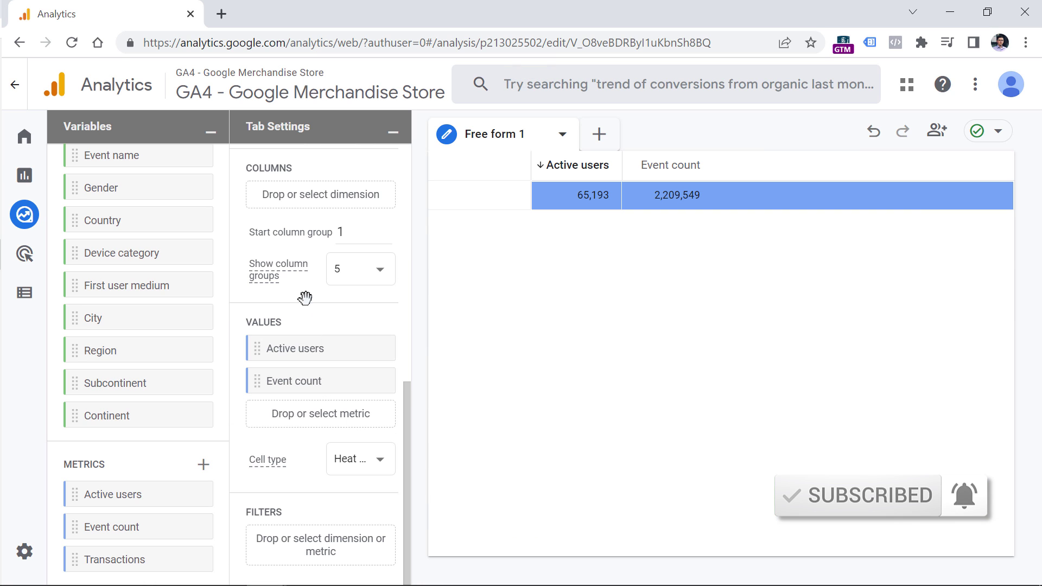
left_click(374, 381)
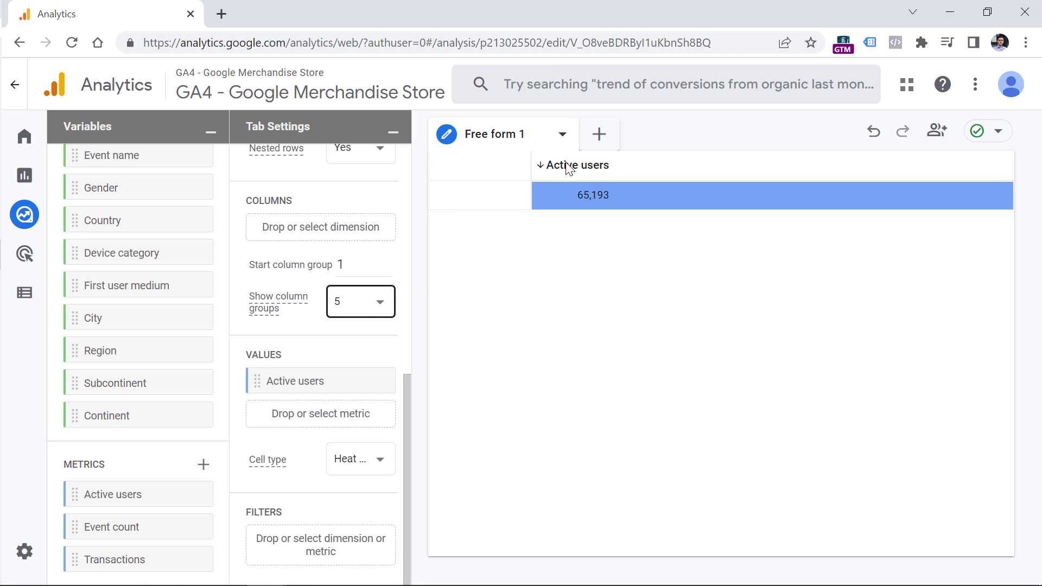
Create a new blank free form exploration tab and delete the Free form 1 tab.
left_click(599, 135)
left_click(618, 173)
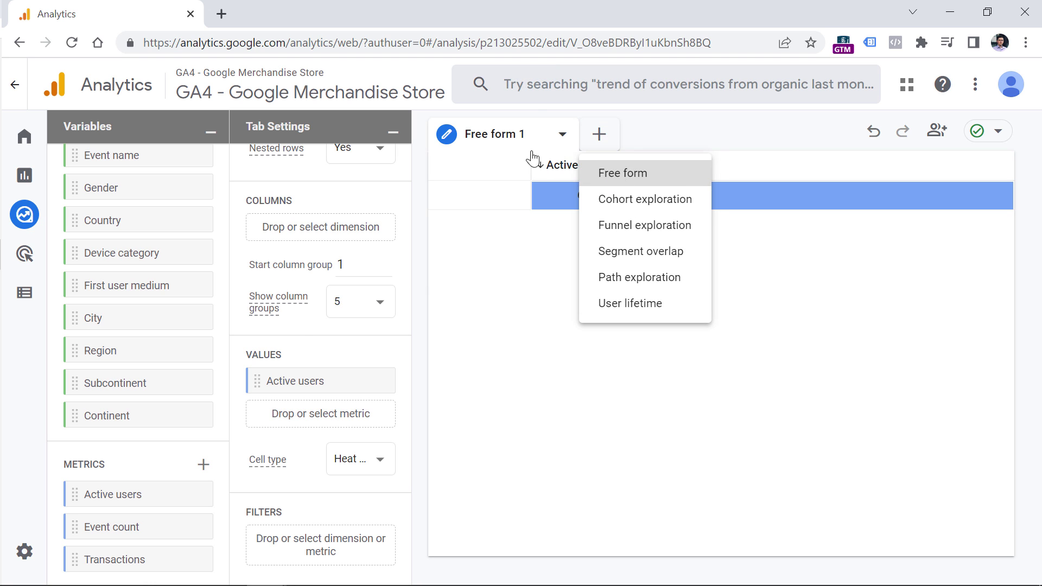
left_click(520, 135)
left_click(562, 134)
left_click(597, 173)
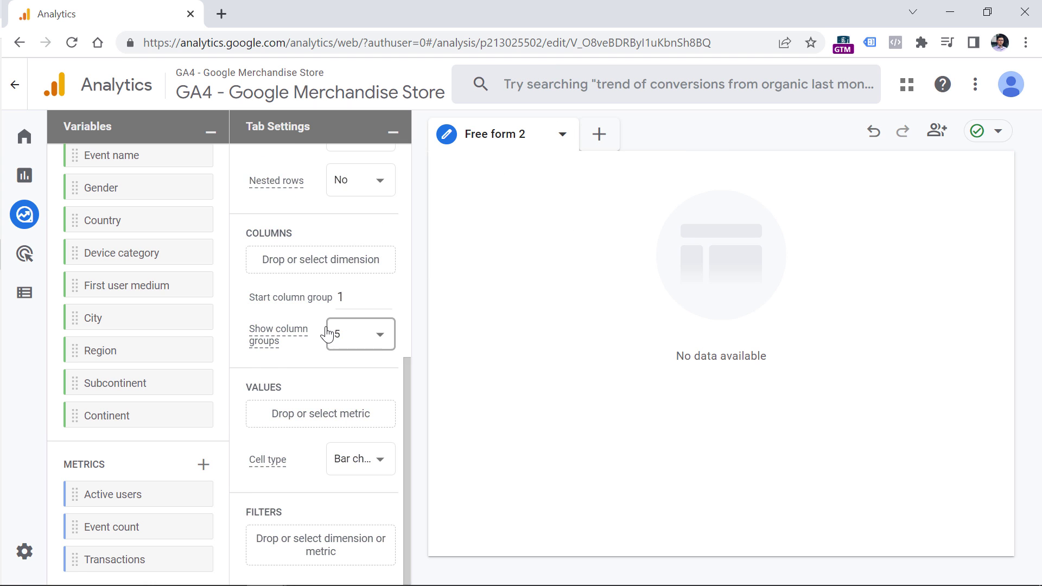
scroll(326, 333, "up", 7)
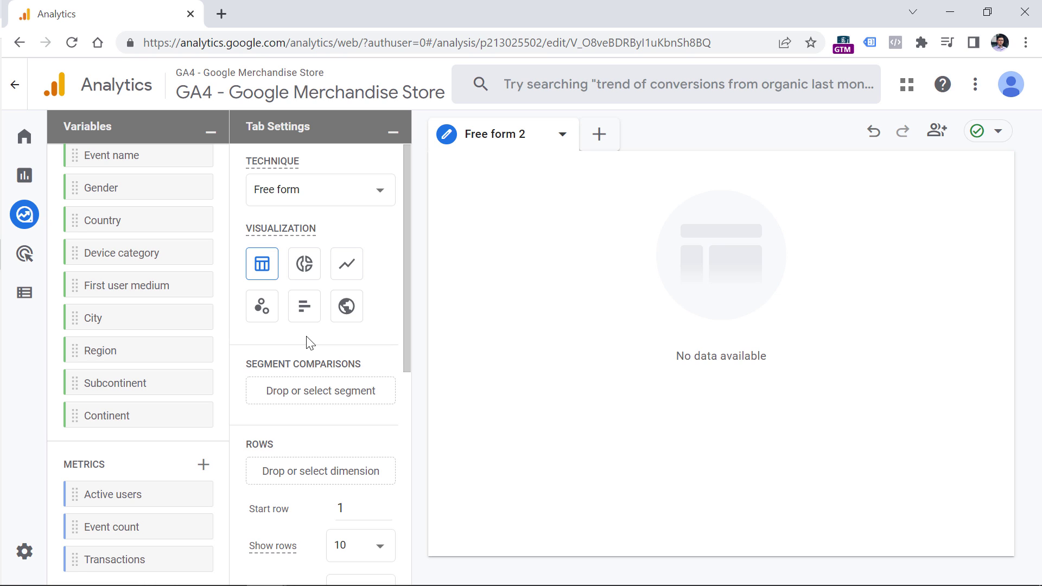
Remove Gender, City, Region, Subcontinent and Continent from the exploration's available dimensions.
left_click(191, 187)
left_click(191, 318)
left_click(192, 350)
left_click(191, 383)
left_click(191, 416)
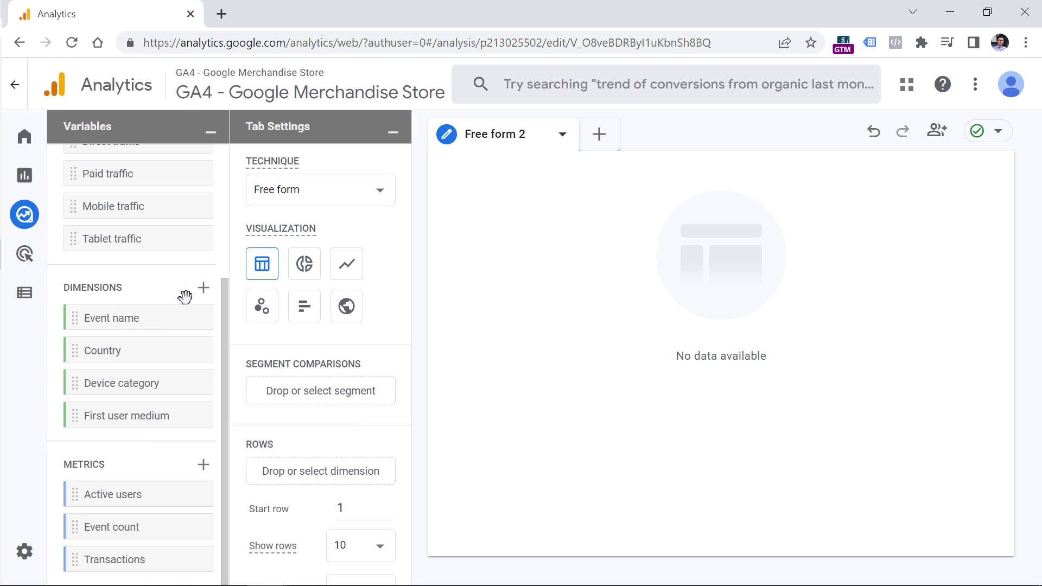
Search the dimensions for "landing" and import Landing page into the exploration's variables.
mouse_move(136, 297)
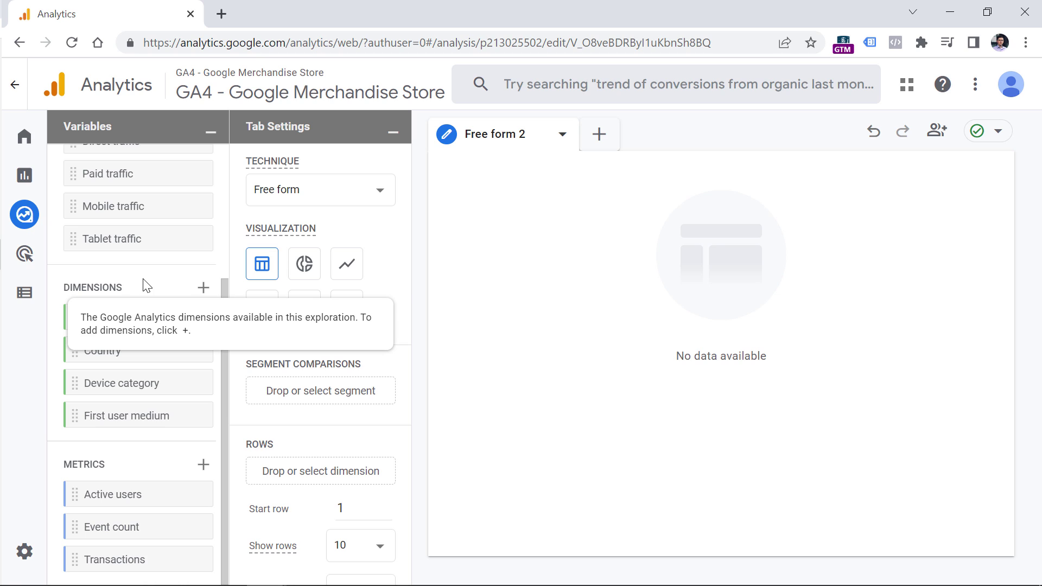
left_click(204, 288)
type("landing")
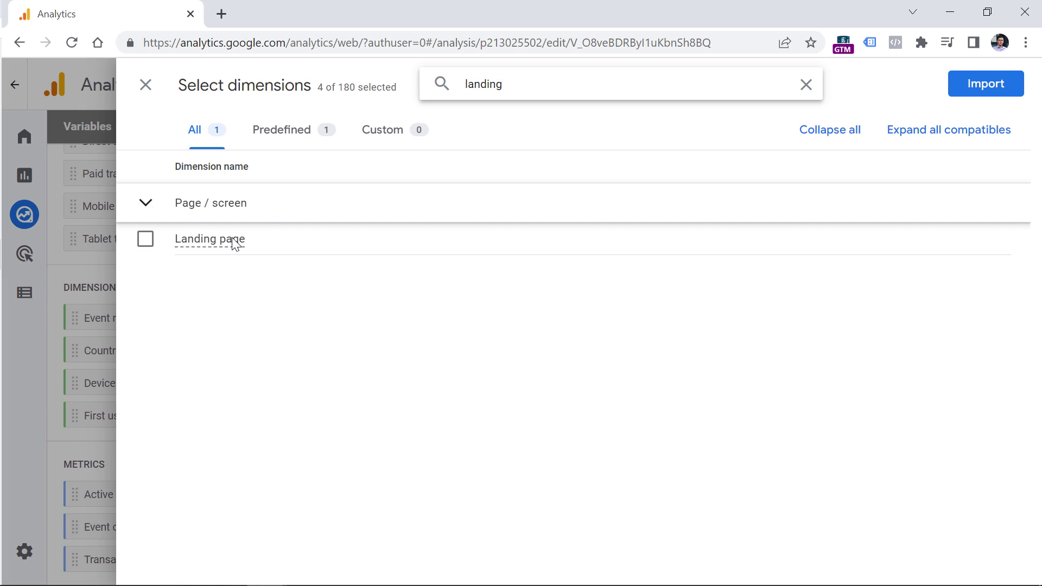
left_click(146, 240)
left_click(980, 87)
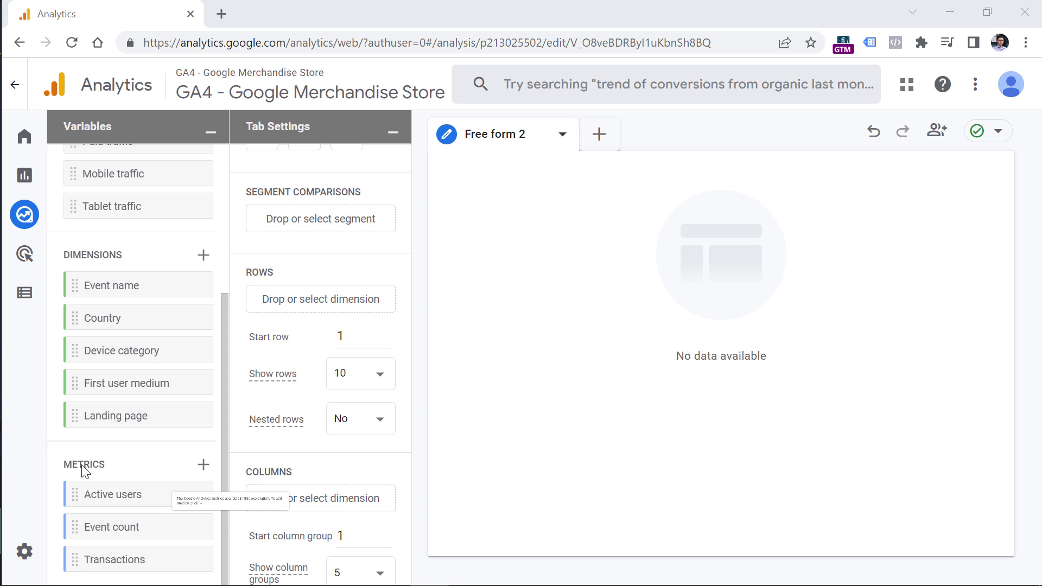
Search the metrics for "sessions" and import the Sessions metric into the exploration's variables.
left_click(204, 467)
left_click(577, 88)
type("session")
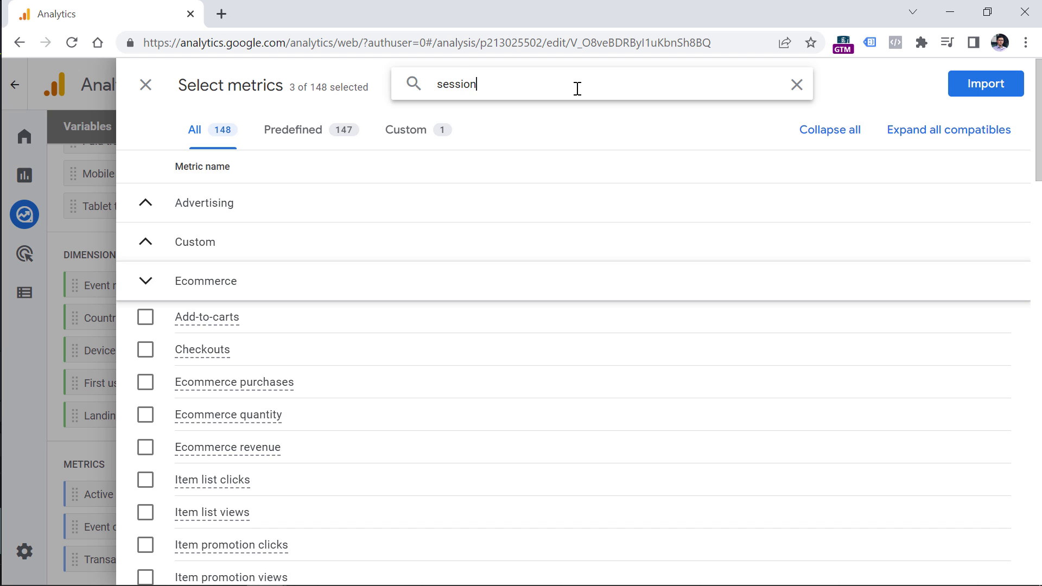
type("s")
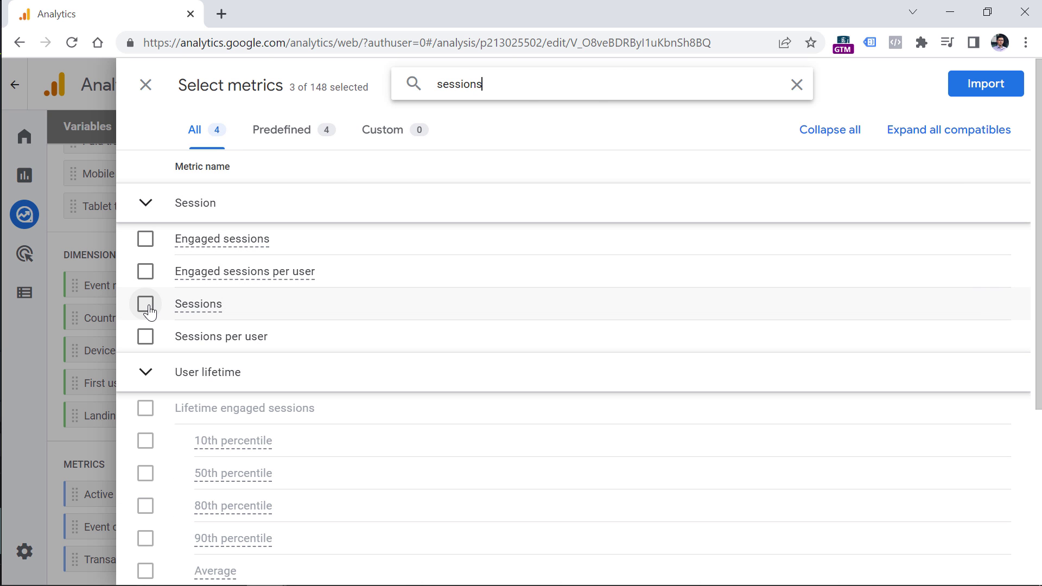
left_click(145, 305)
left_click(976, 91)
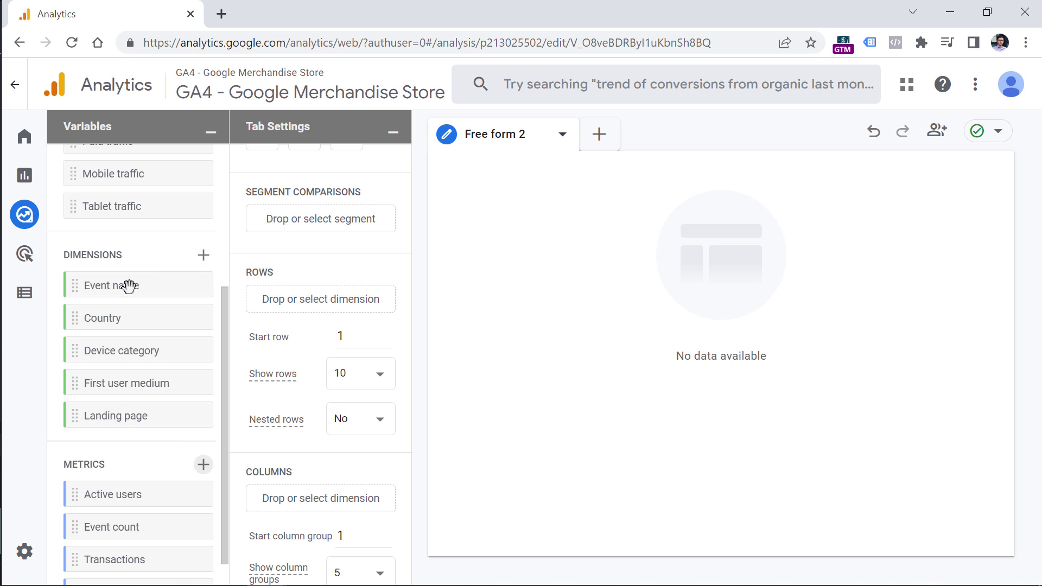
Use Landing page as the table's row dimension and Sessions as its value metric.
double_click(135, 415)
scroll(153, 393, "down", 1)
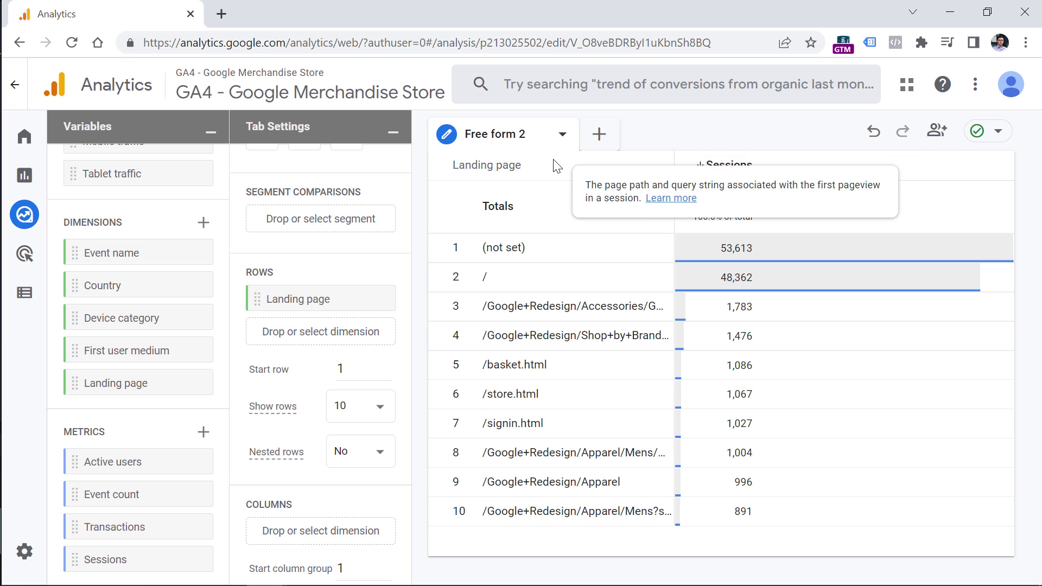
Exclude the (not set) landing page from the table through its row.
right_click(502, 249)
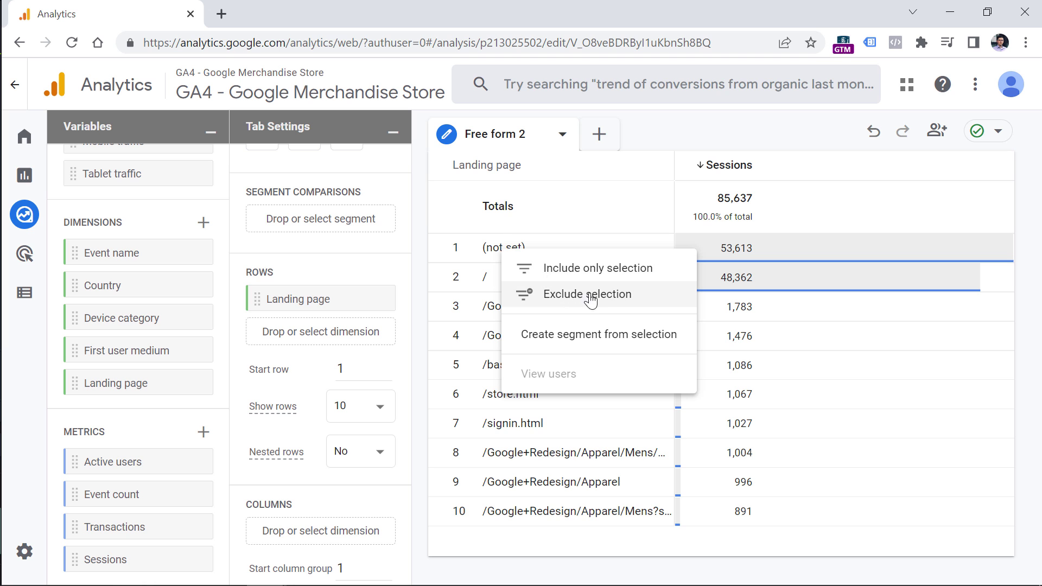
left_click(591, 299)
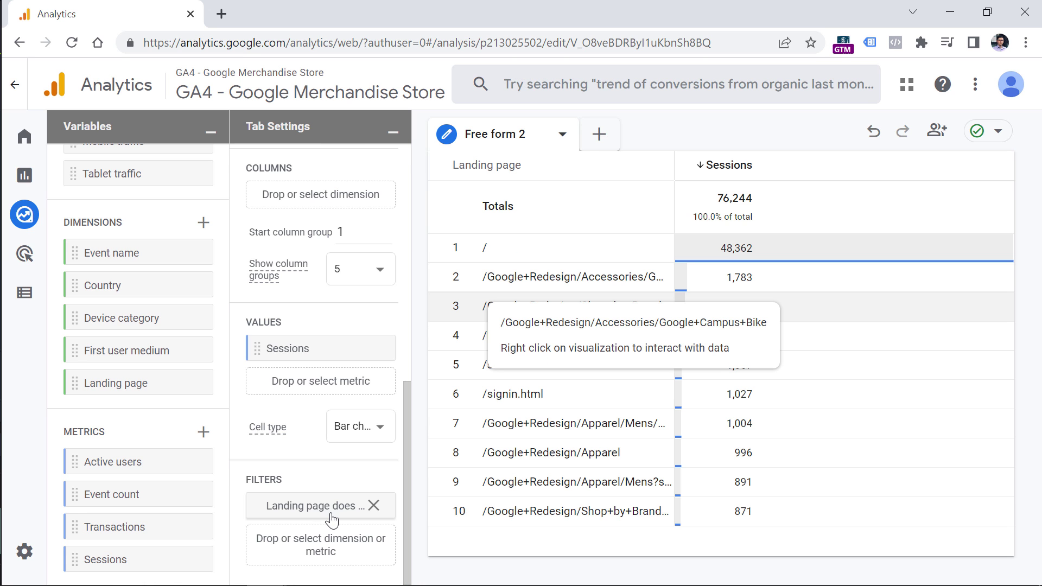
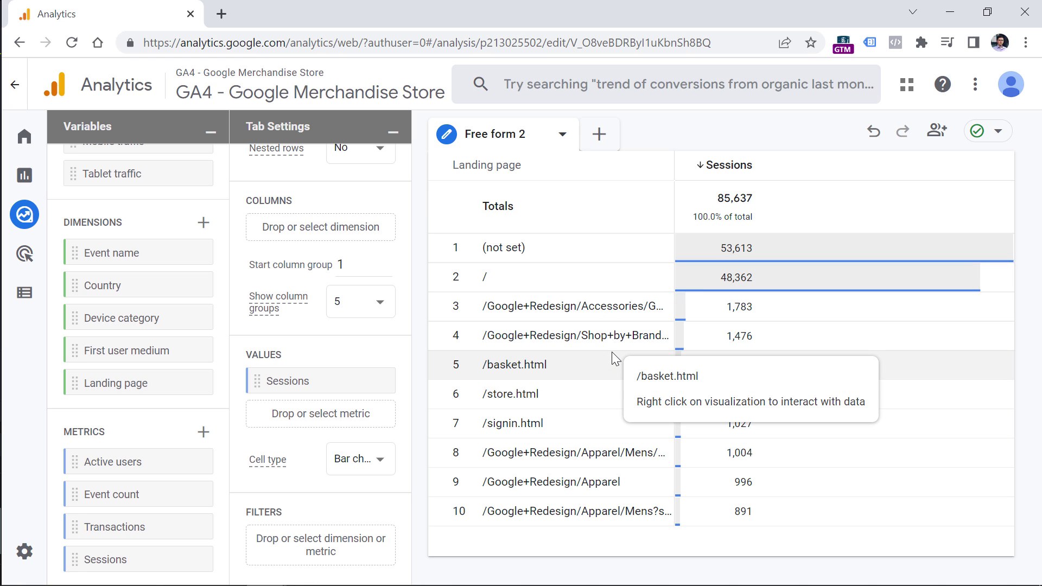
Filter the landing page table to rows whose Event name exactly matches page_view.
left_click(326, 540)
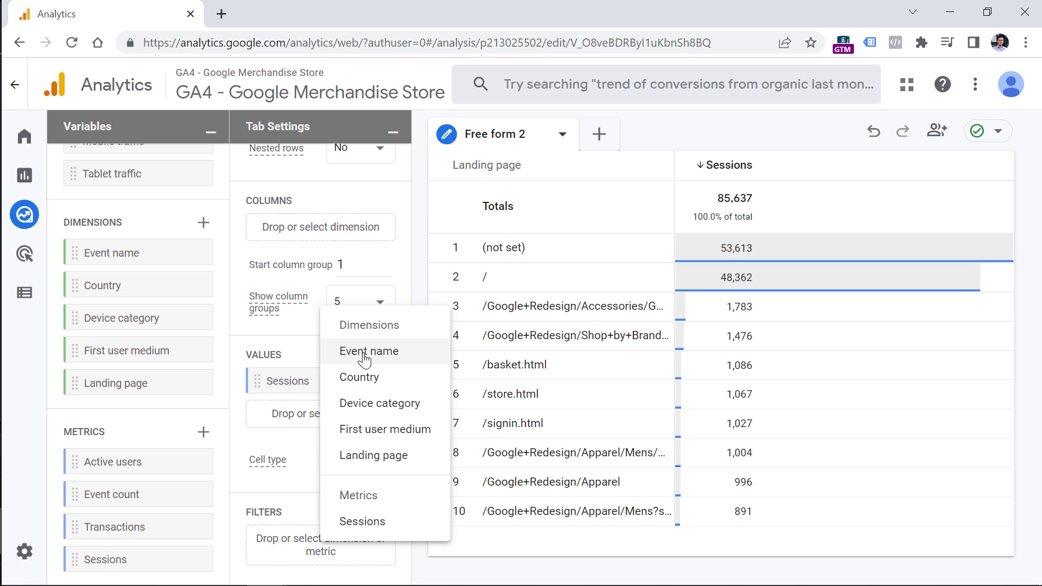
left_click(365, 358)
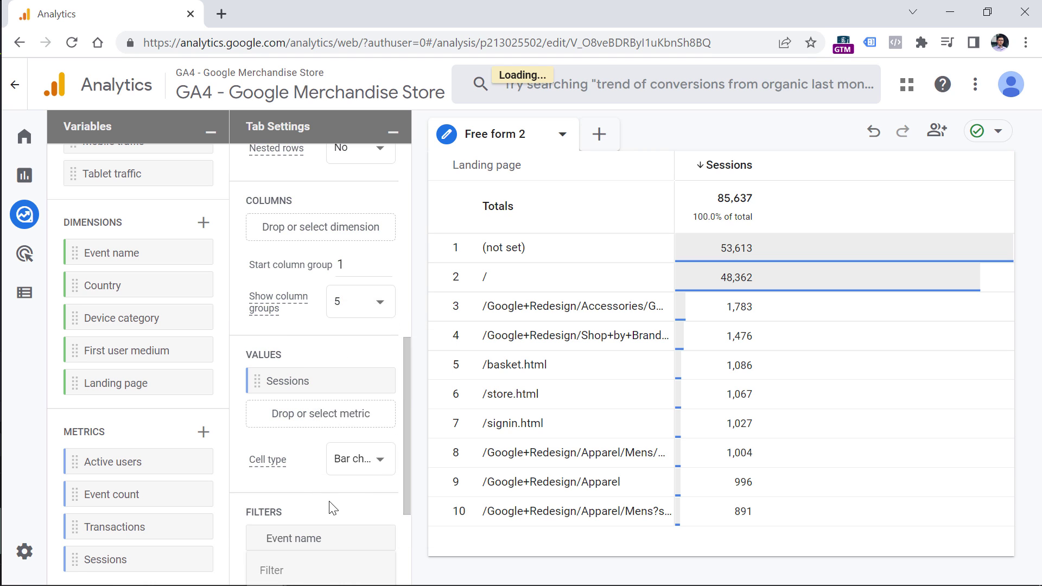
left_click(319, 429)
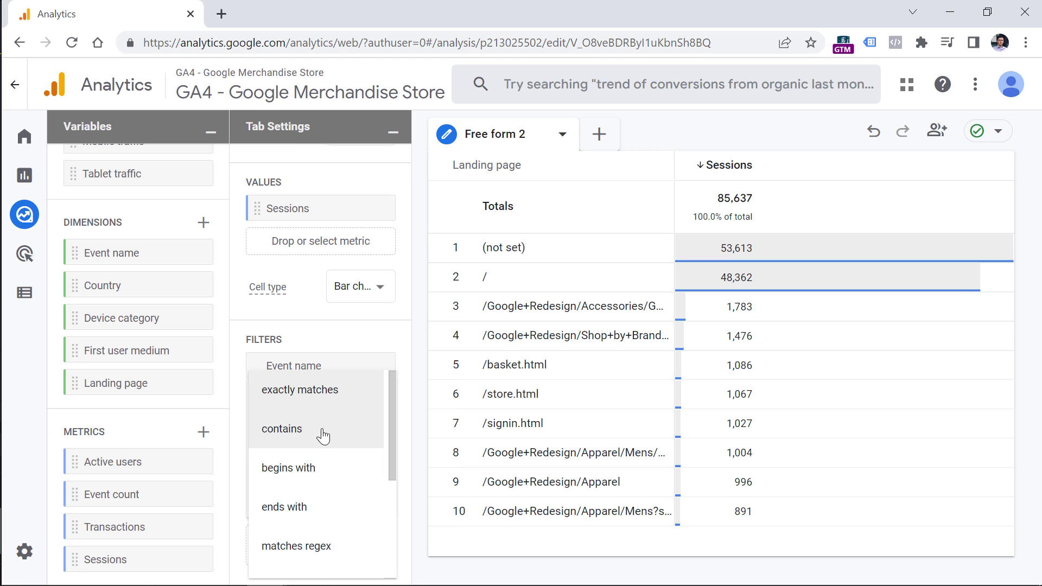
left_click(319, 398)
left_click(298, 459)
type("page_view")
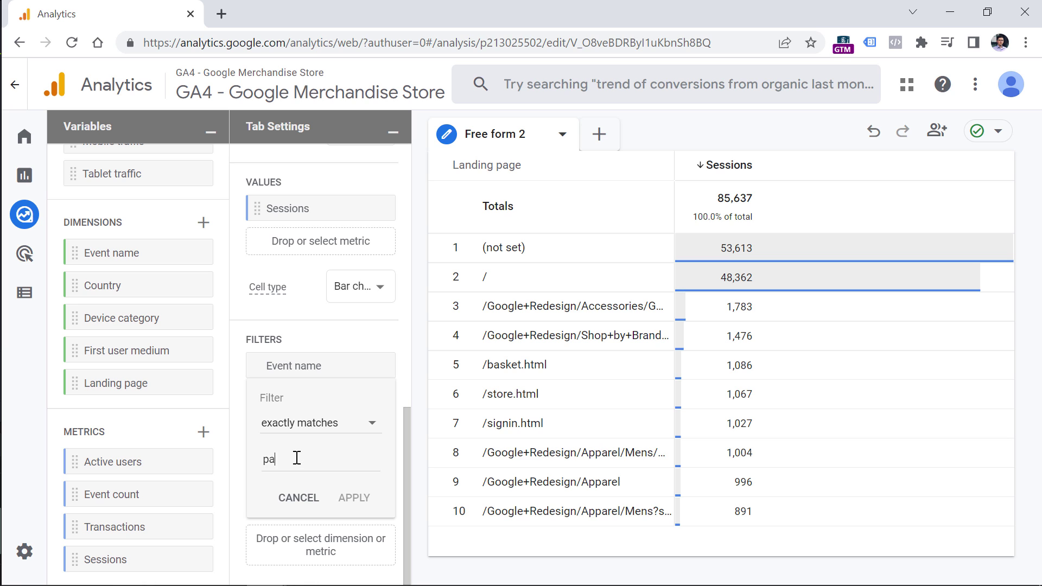
left_click(353, 499)
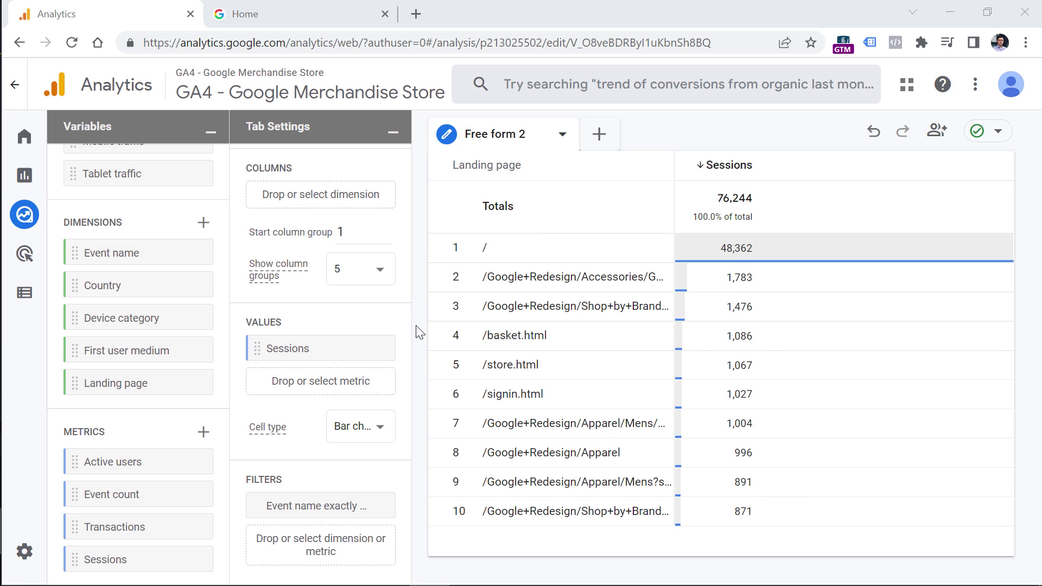
Switch to the Google merchandise store site, open its search dialog to view it, and return to Analytics.
left_click(316, 13)
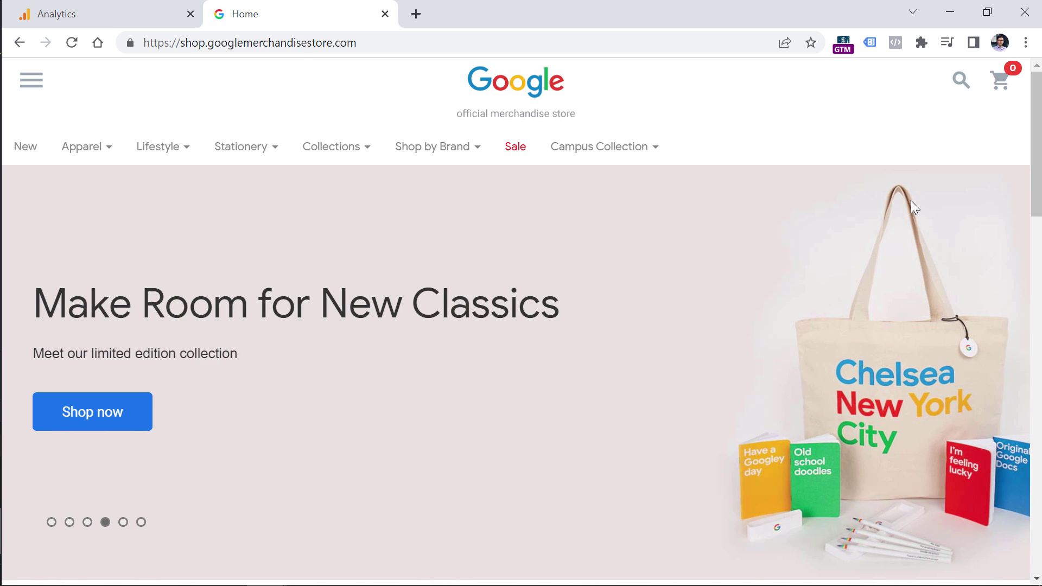
left_click(962, 88)
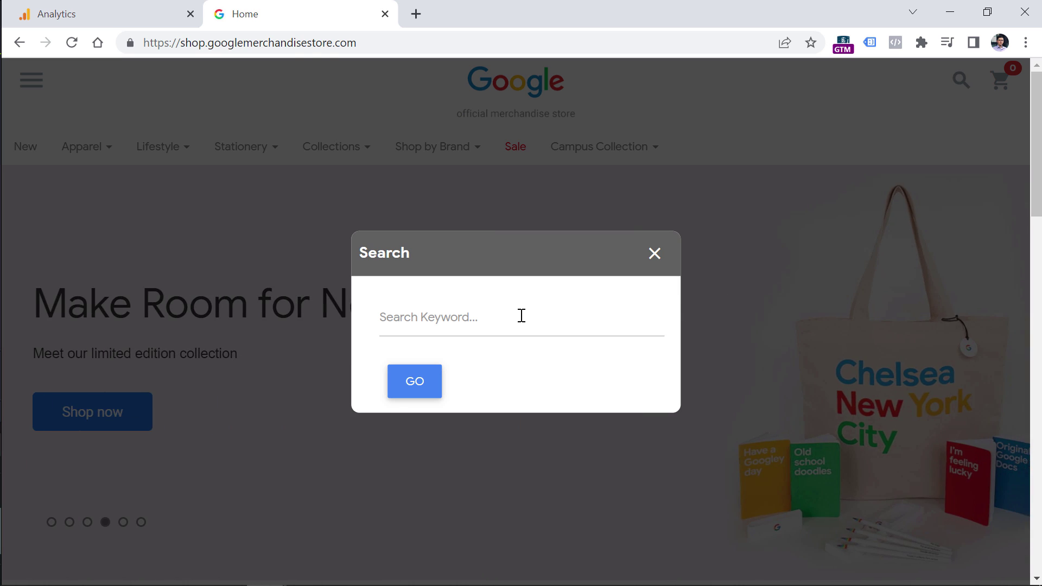
left_click(103, 16)
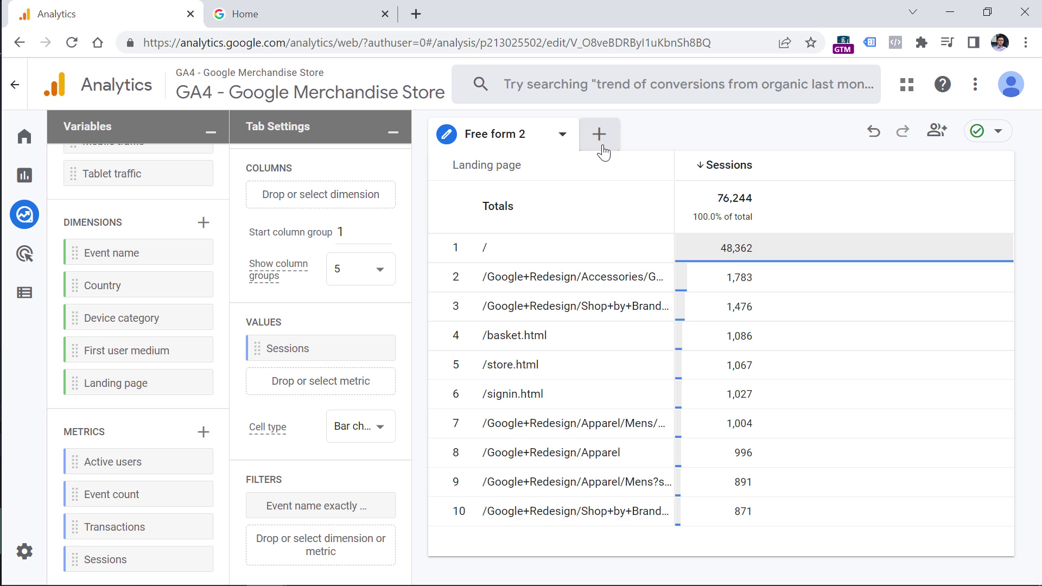
Rename the current exploration tab "Landing page" and add a new free form tab.
triple_click(510, 135)
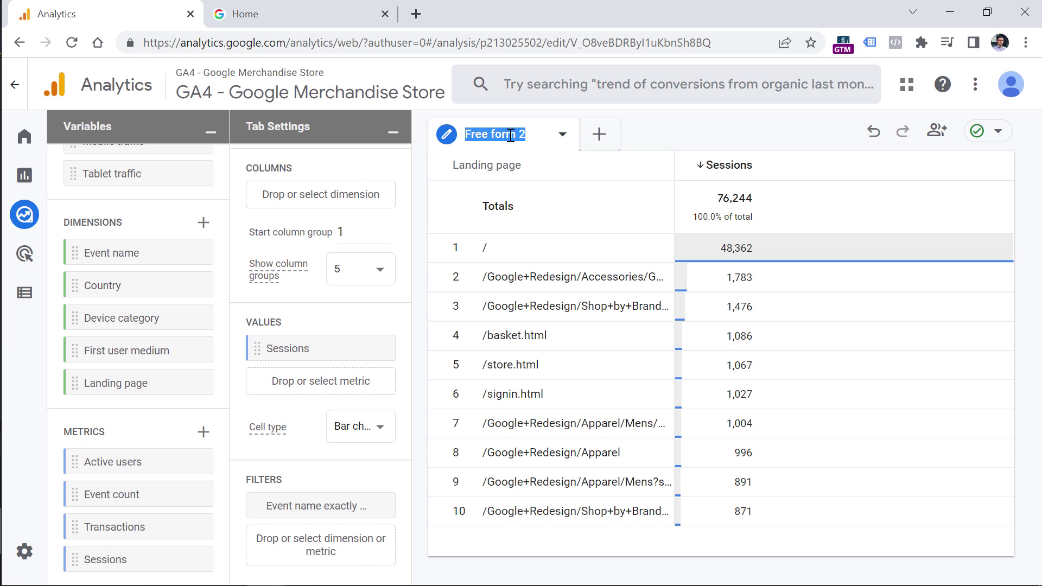
type("Landing page")
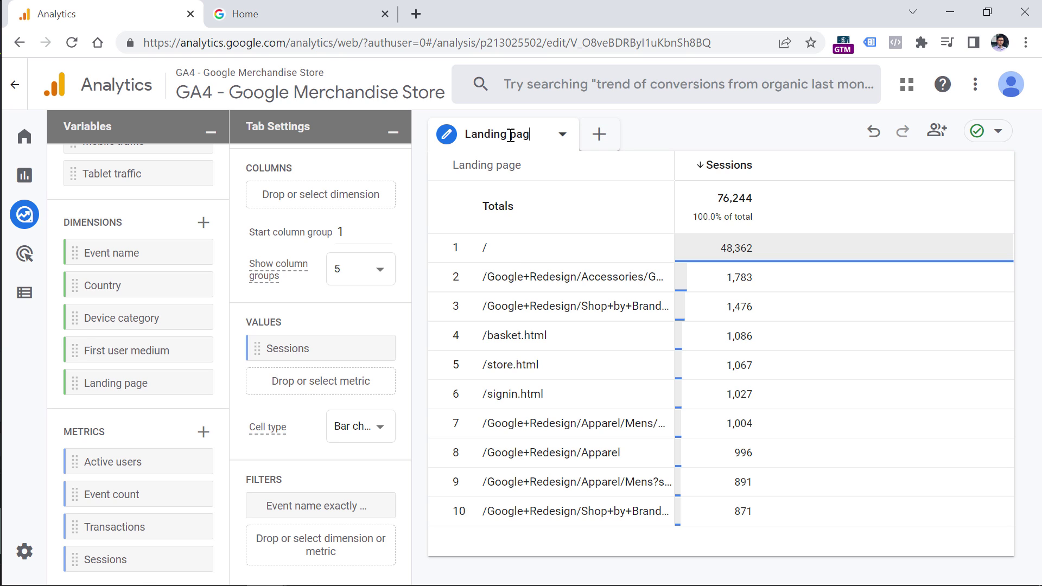
left_click(599, 138)
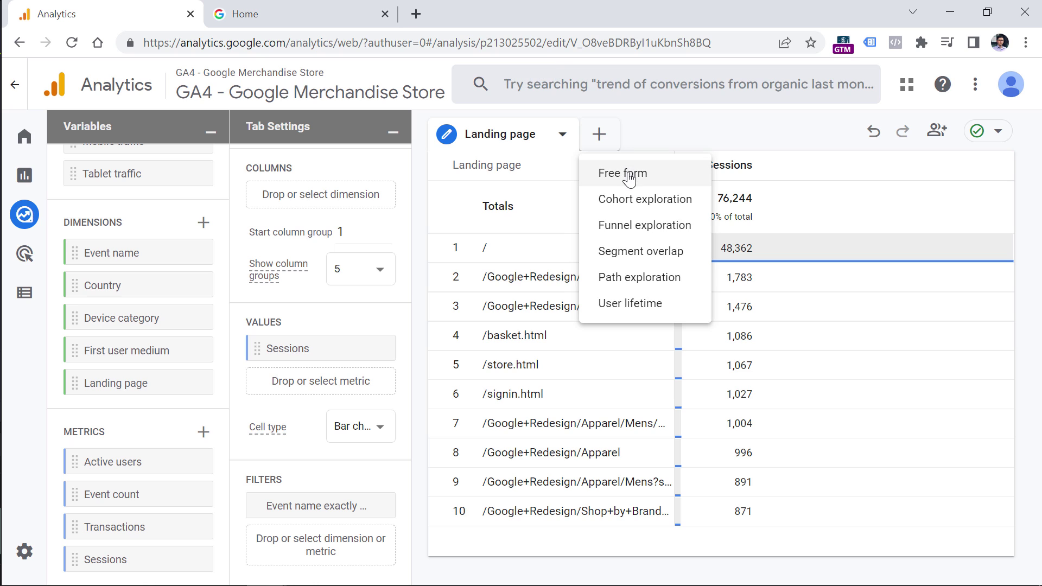
left_click(597, 174)
Rename the new free form tab "Site search".
left_click(599, 134)
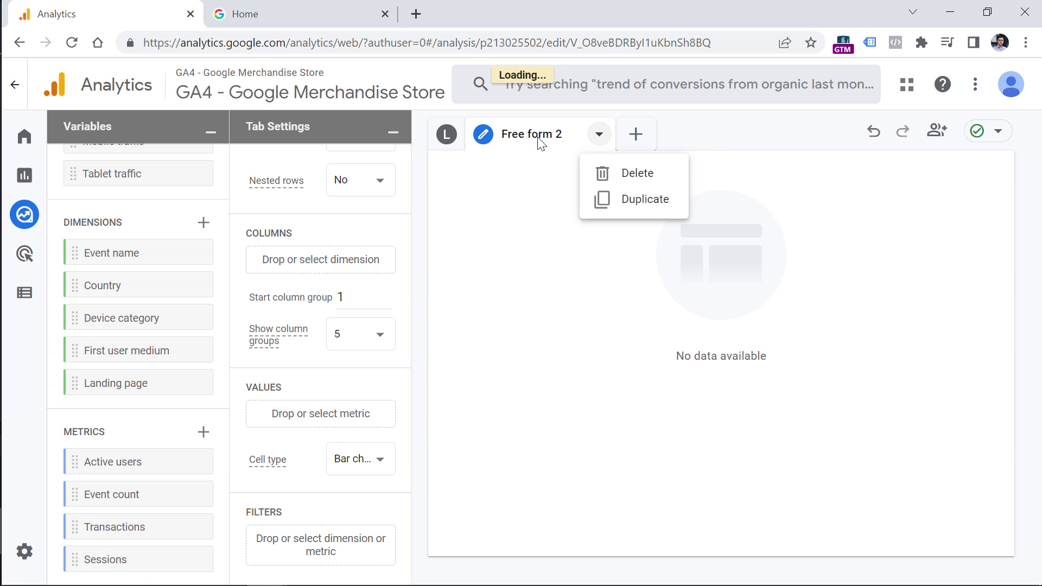
triple_click(540, 137)
type("Sire search")
key("Return")
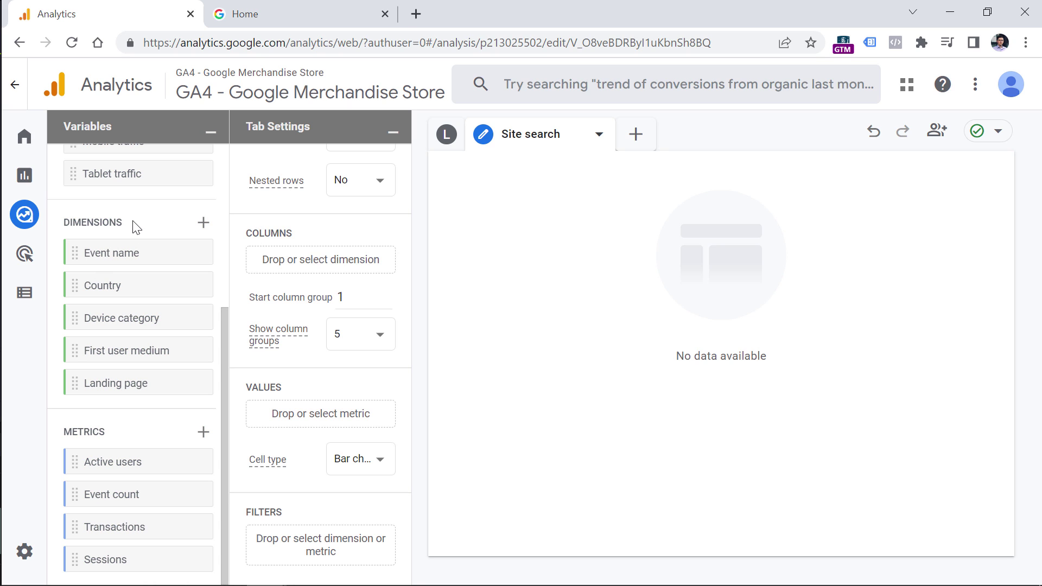
Switch to the merchandise store site to view its search dialog again, and return to Analytics.
mouse_move(136, 227)
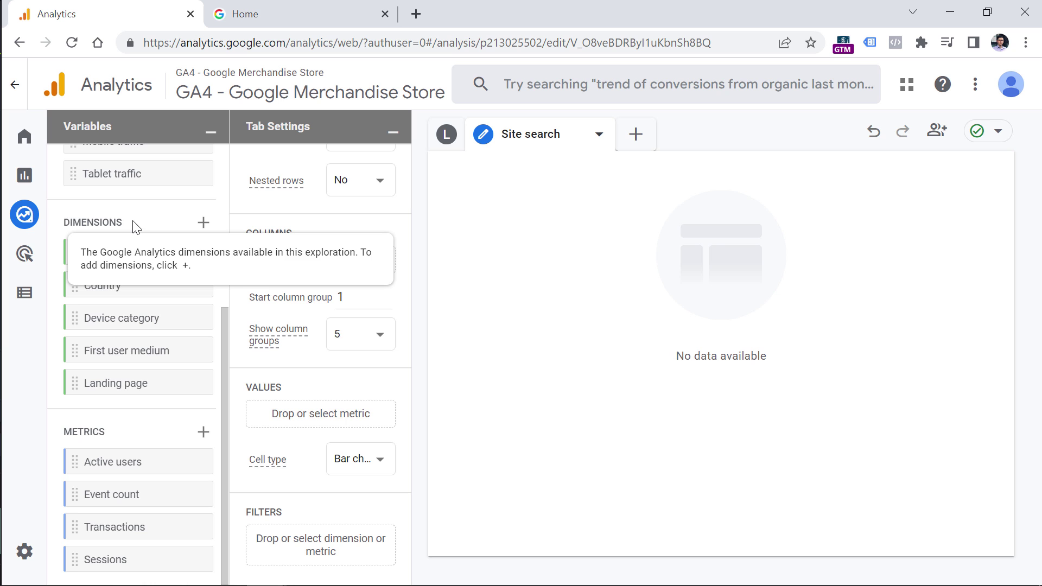
left_click(293, 14)
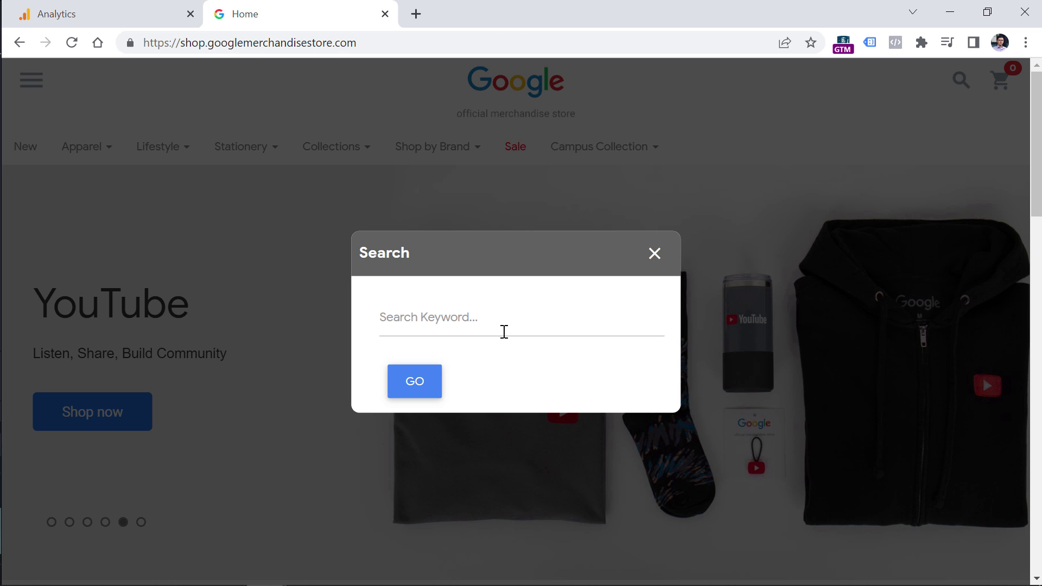
left_click(121, 21)
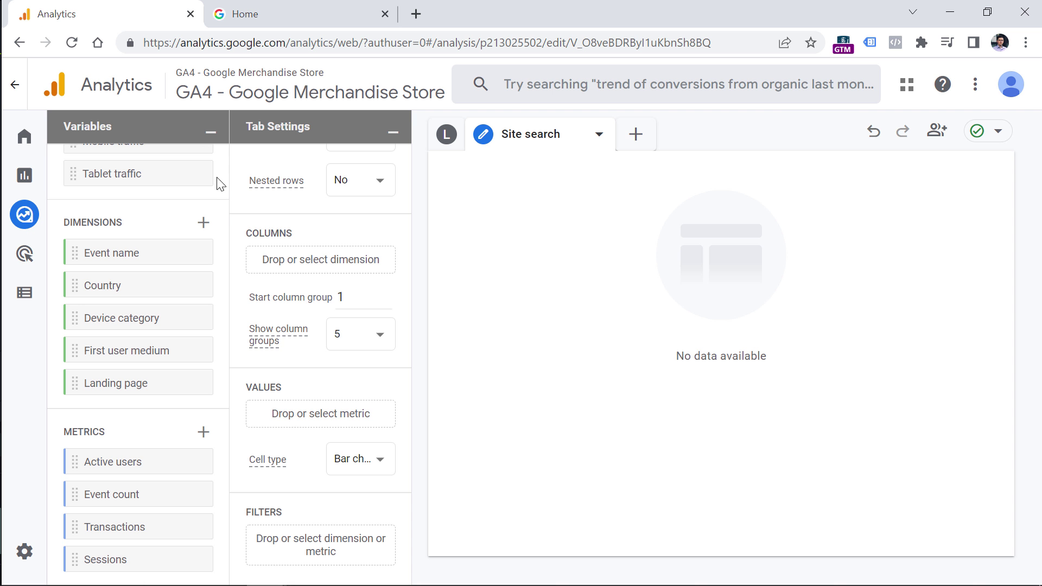
Search the dimensions for "search" and import the predefined Search term dimension into the exploration's variables.
left_click(203, 222)
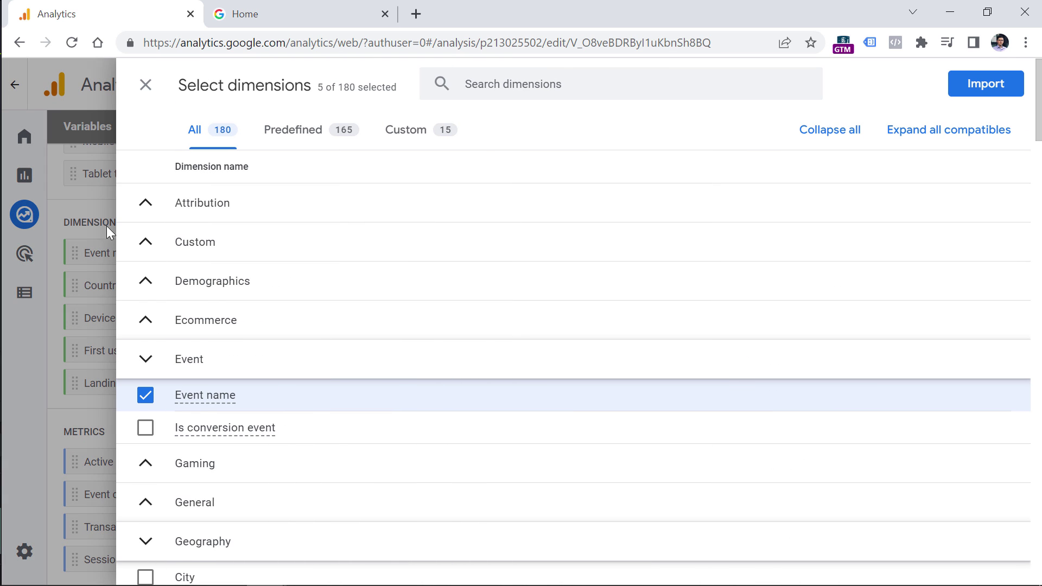
left_click(506, 87)
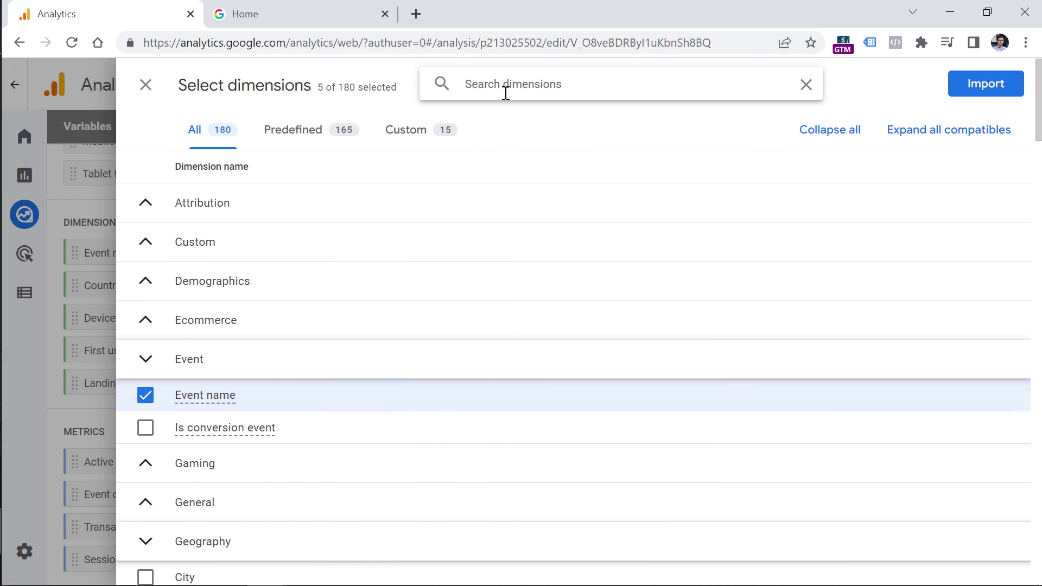
type("search")
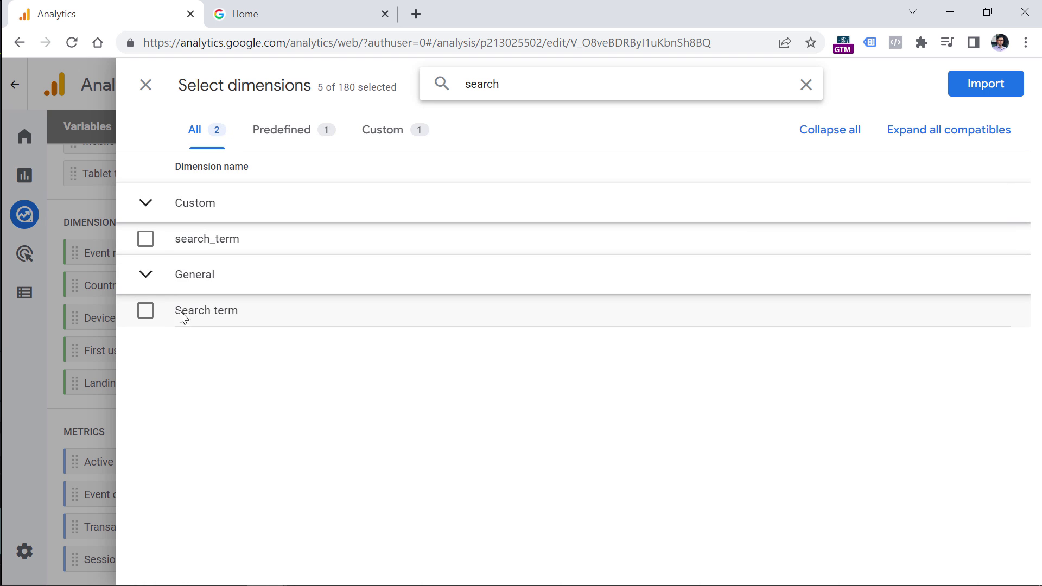
left_click(145, 312)
left_click(963, 86)
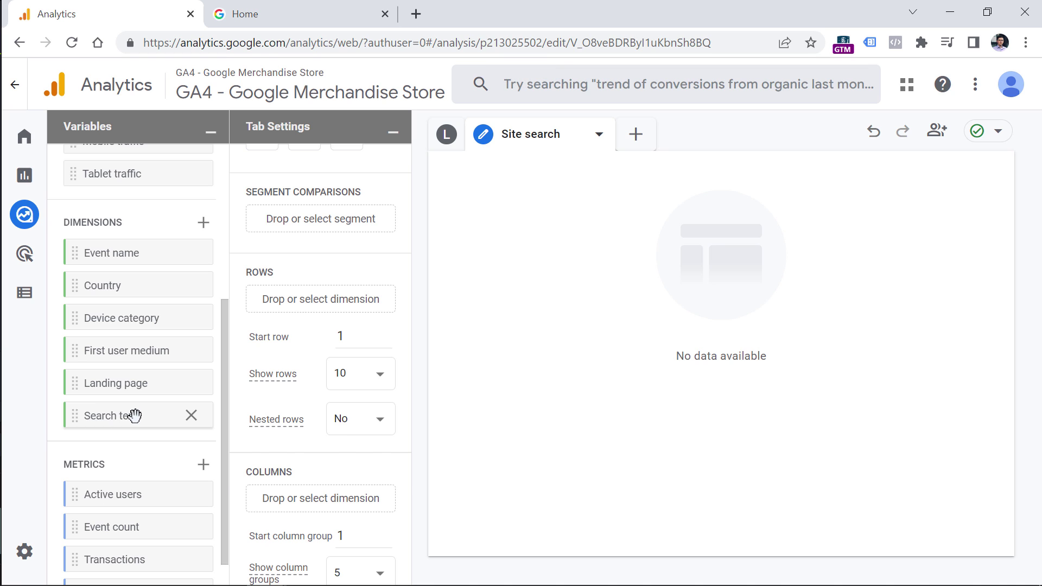
Use Search term as the Site search table's row dimension and Event count as its value metric.
left_click_drag(135, 416, 266, 299)
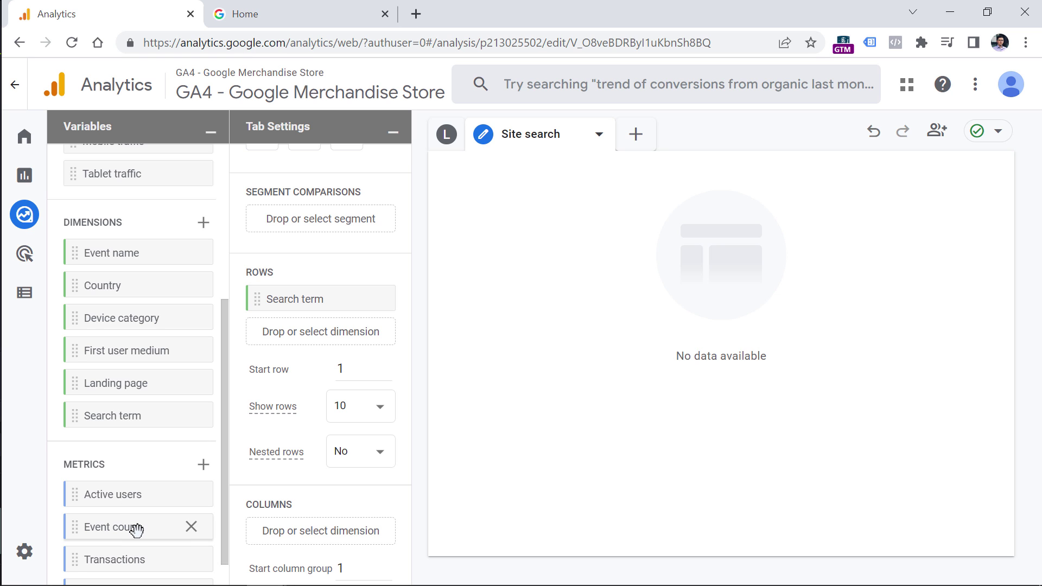
scroll(383, 454, "down", 5)
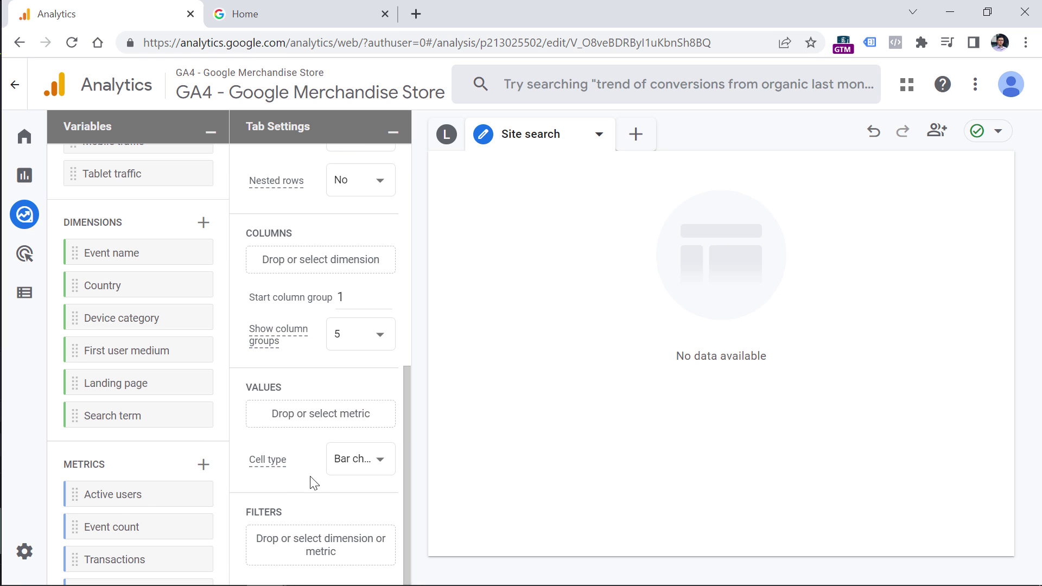
double_click(135, 525)
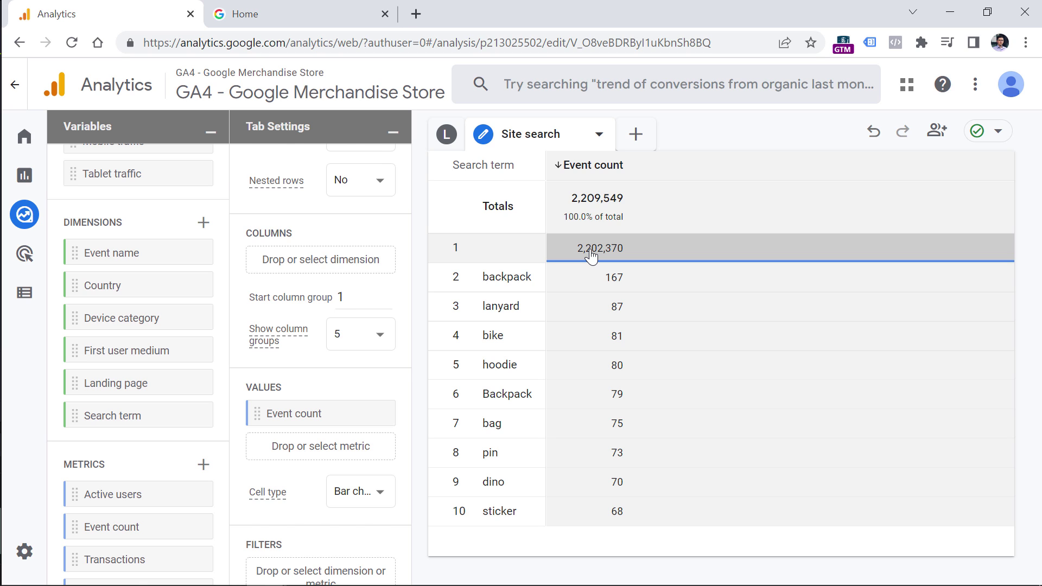
Filter the Site search table by Event name, exactly matching the event suggested for "view_search".
scroll(338, 340, "down", 1)
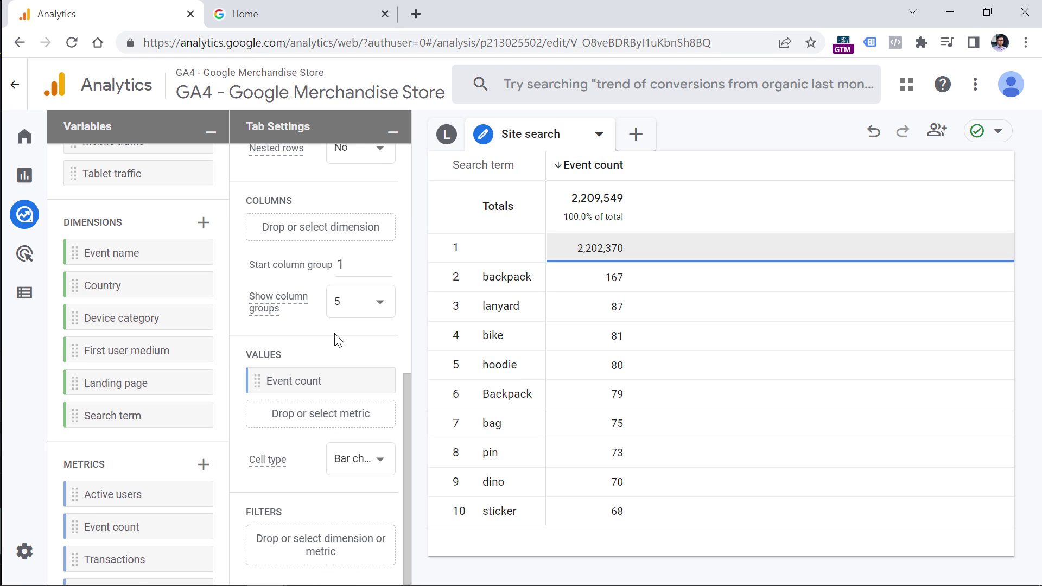
left_click(322, 549)
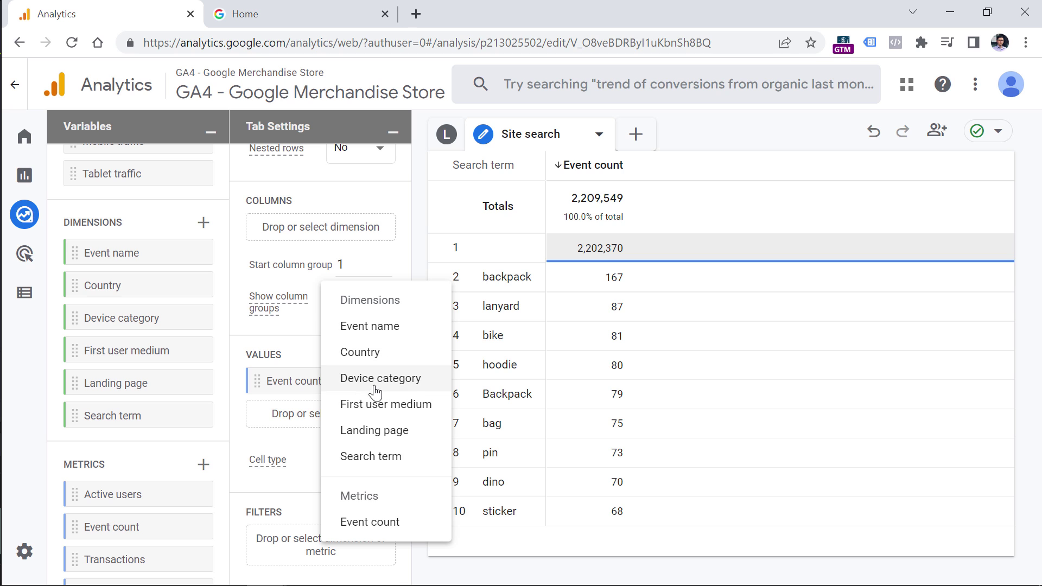
left_click(363, 326)
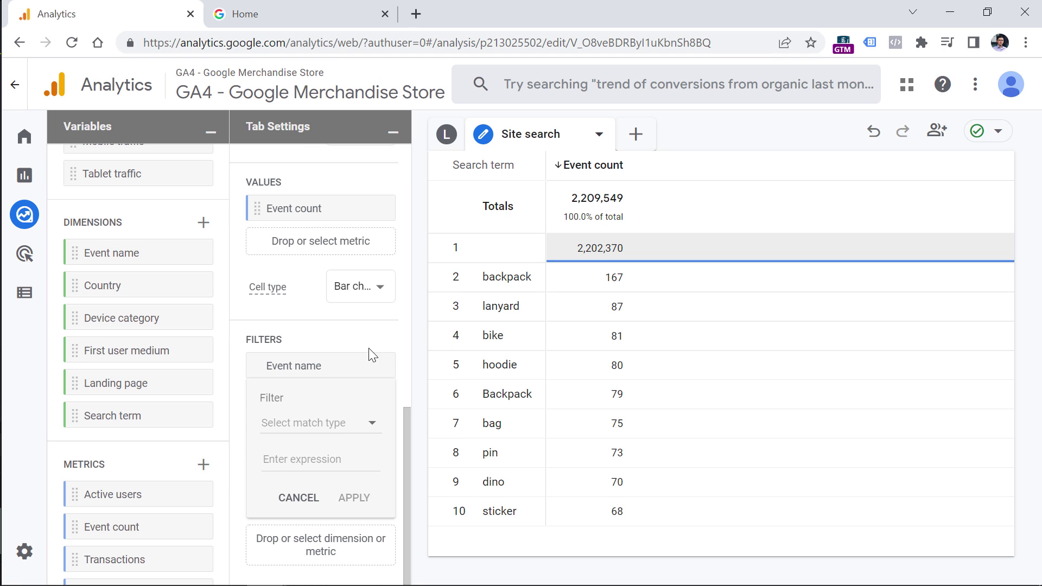
left_click(321, 424)
left_click(313, 399)
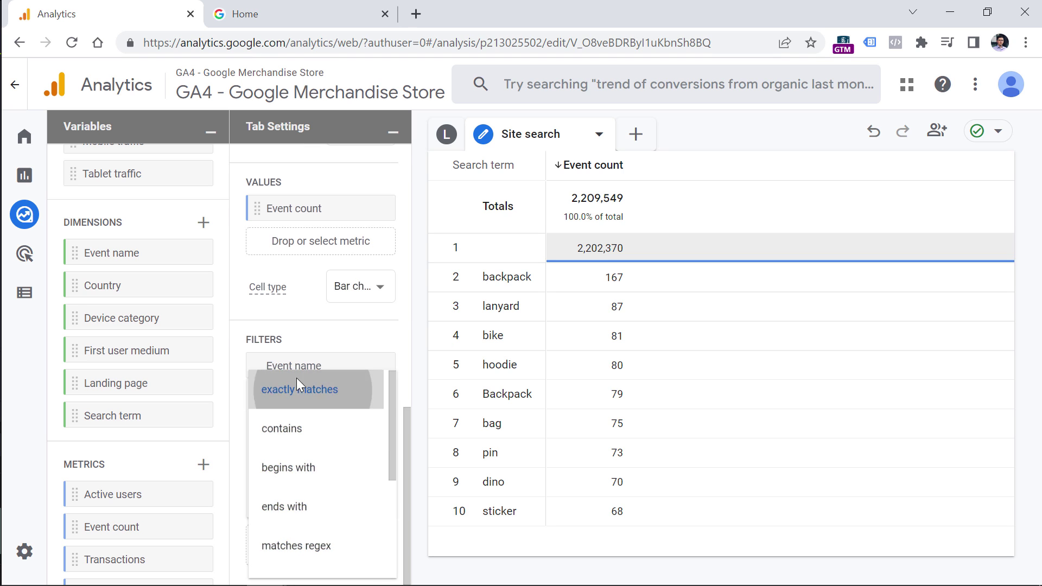
left_click(306, 454)
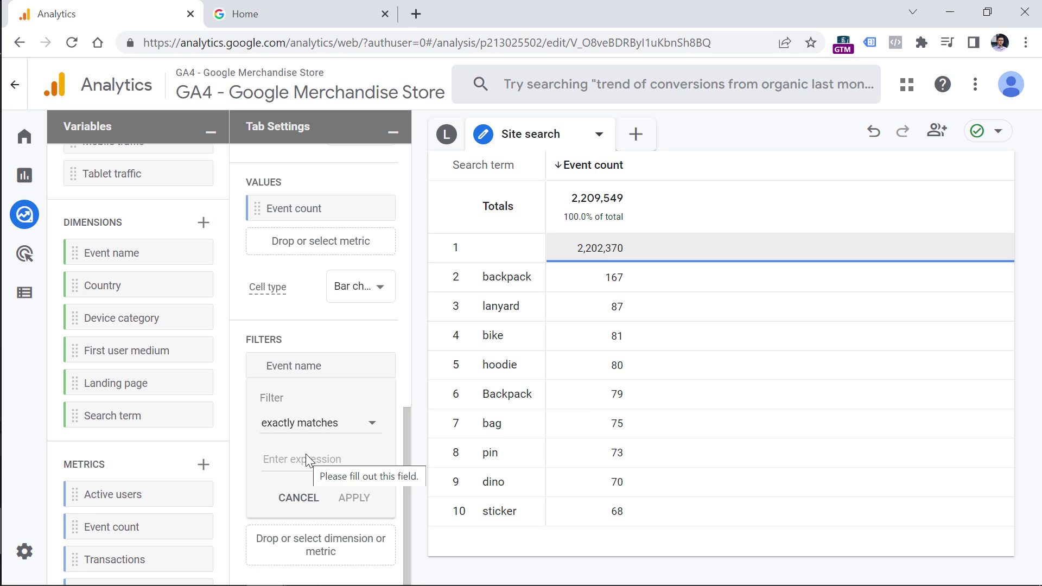
type("view_search")
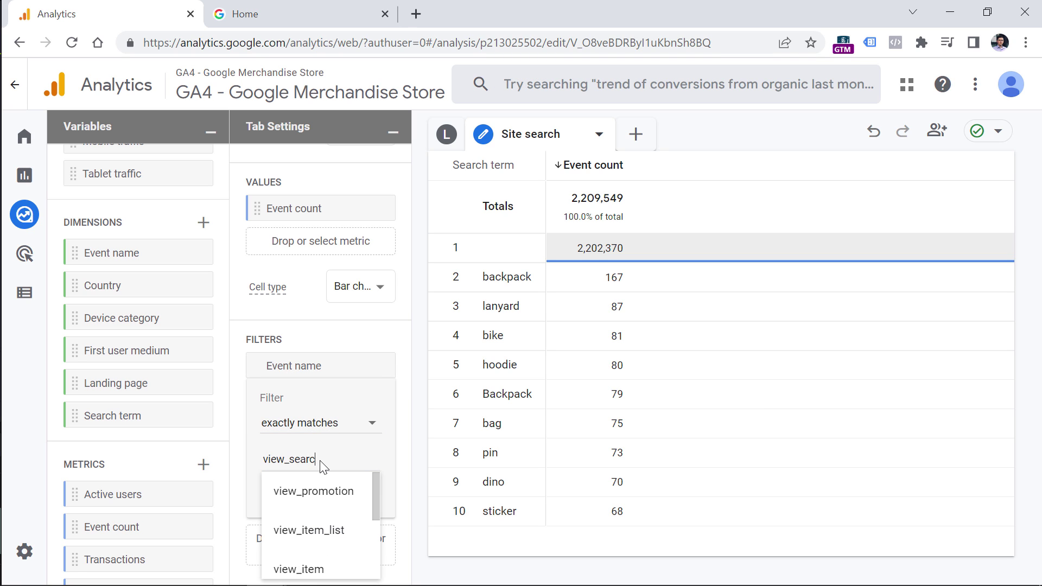
left_click(319, 491)
left_click(354, 498)
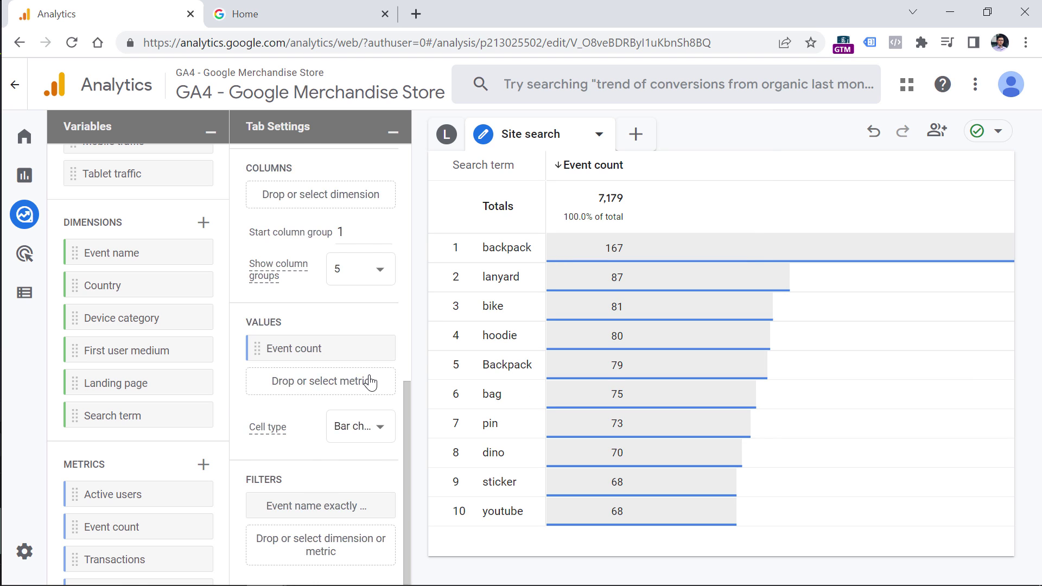
Set the Site search table to show 100 rows and look through the listed search terms.
scroll(371, 382, "up", 5)
left_click(372, 342)
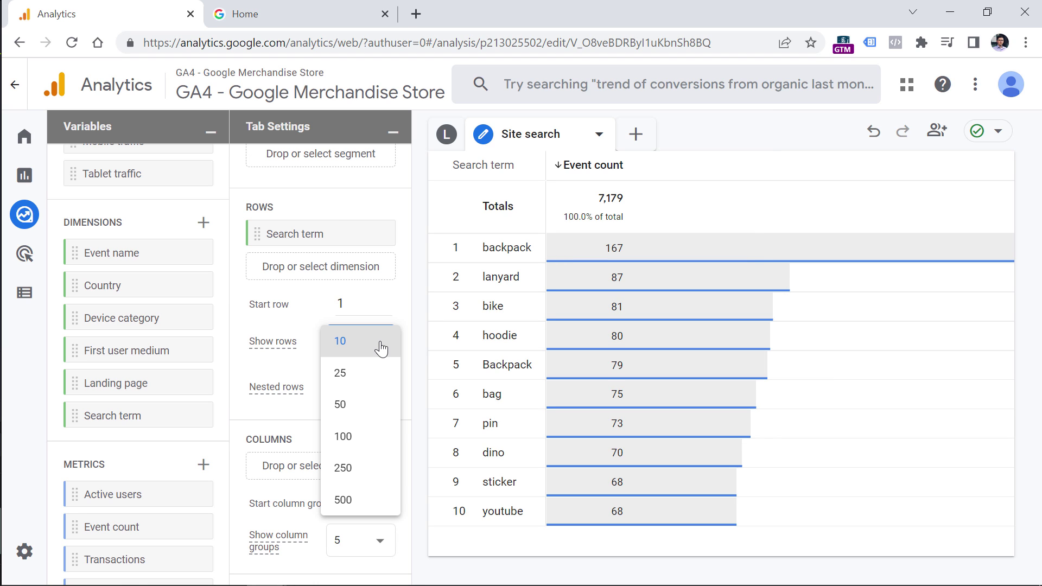
left_click(368, 434)
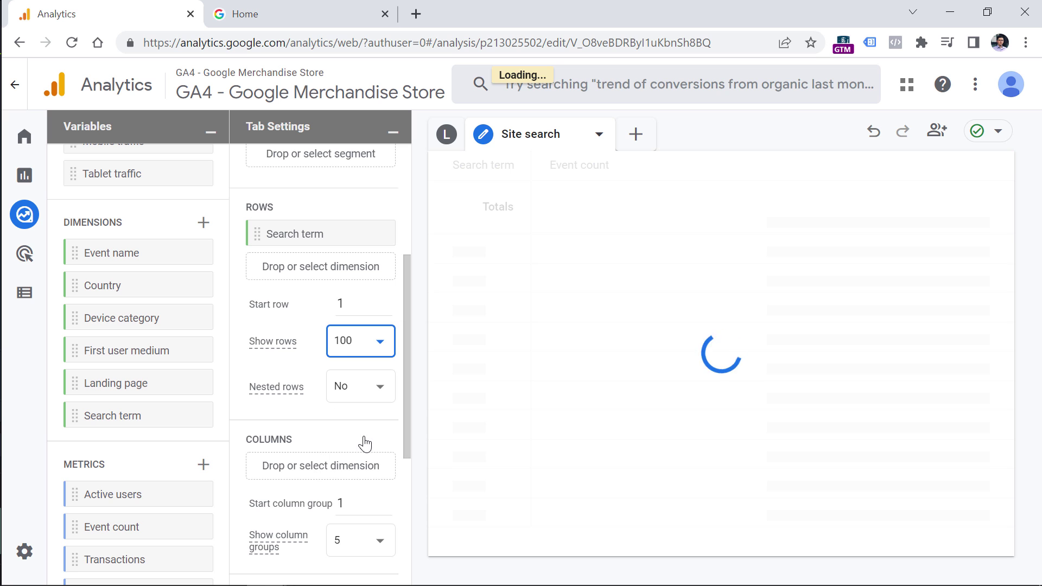
scroll(602, 240, "down", 20)
scroll(605, 244, "up", 20)
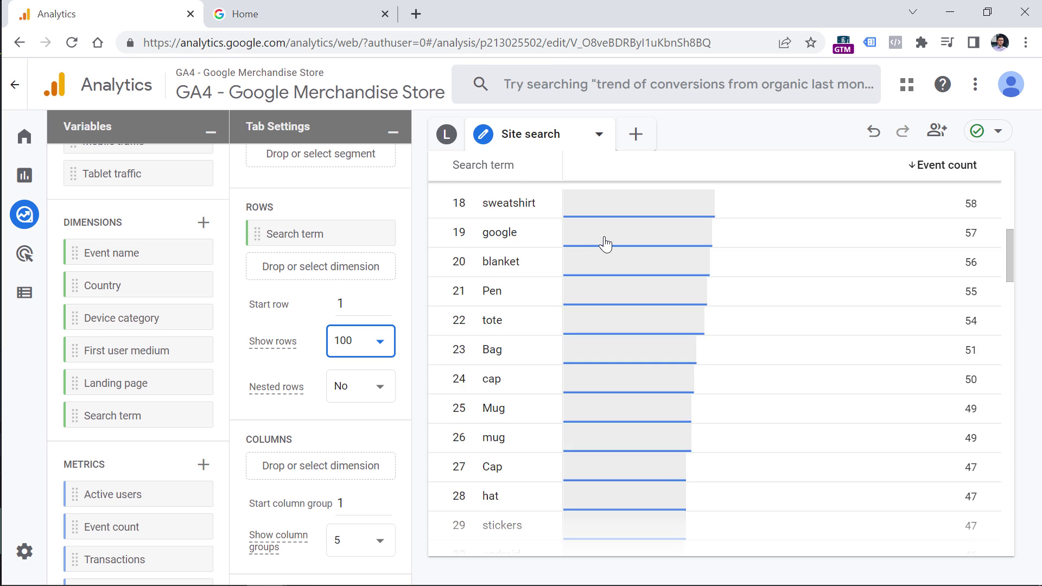
scroll(606, 244, "up", 10)
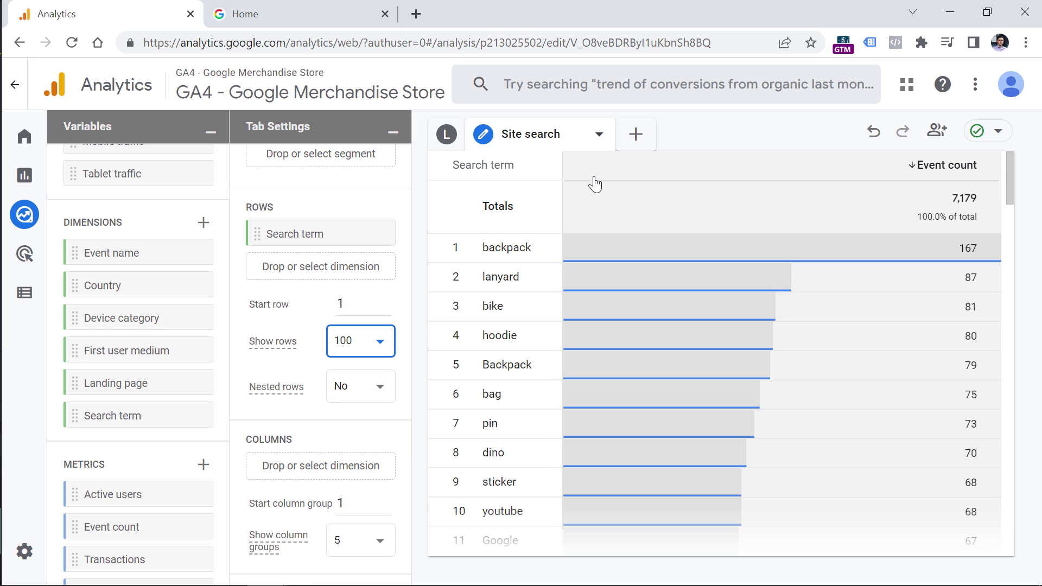
mouse_move(595, 185)
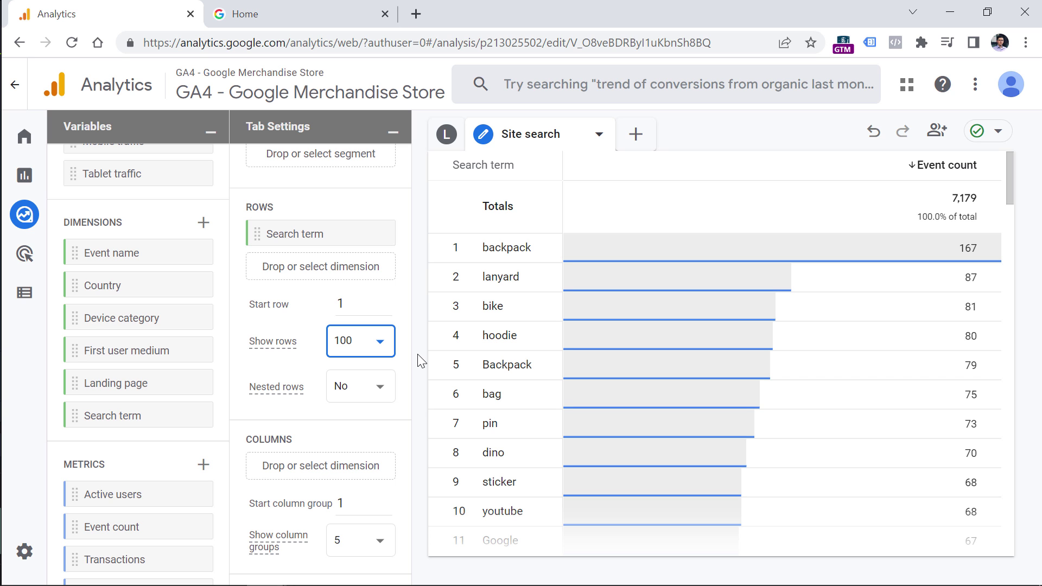
Close the search dialog on the merchandise store site, view its home page and return to Analytics.
left_click(247, 14)
left_click(654, 254)
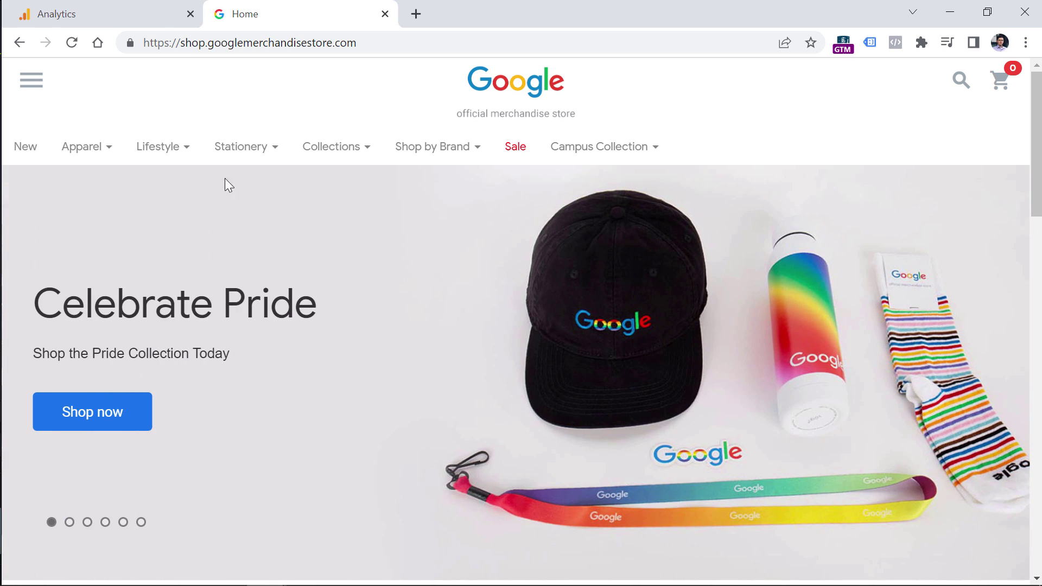
left_click(103, 14)
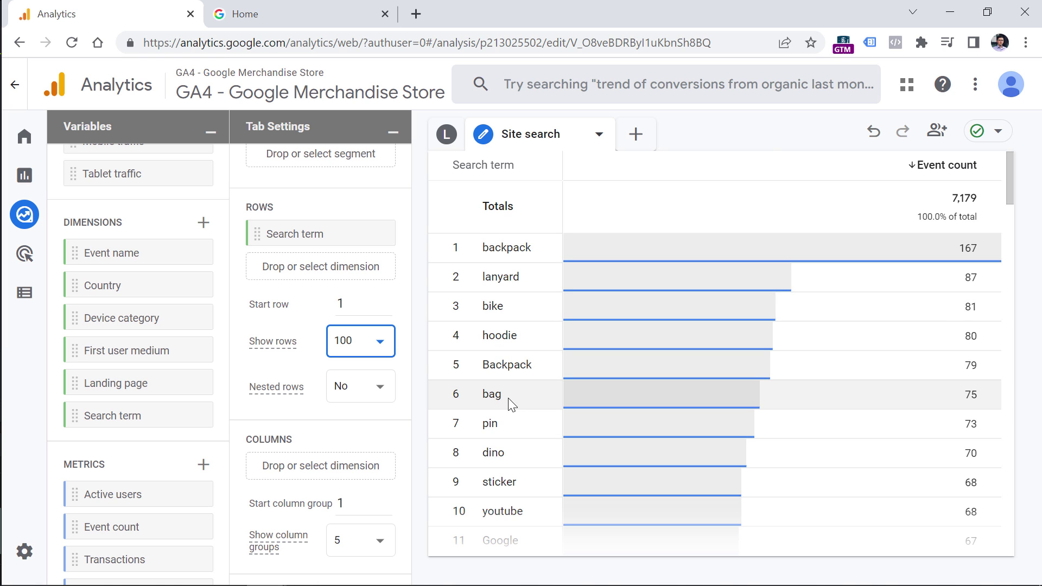